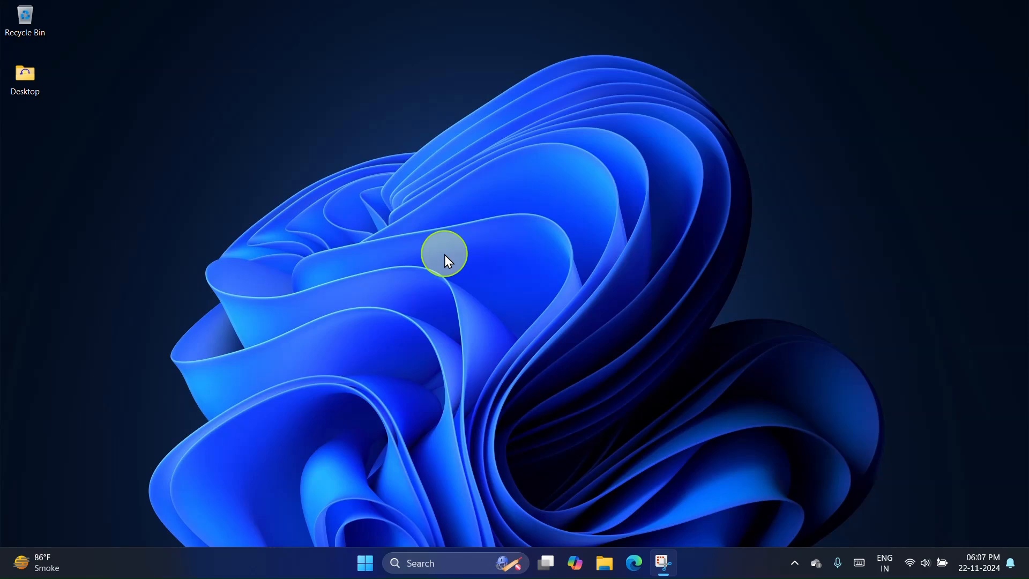
# Step: Open Microsoft Edge and search the web for "Mongo DB"
pyautogui.click(640, 563)
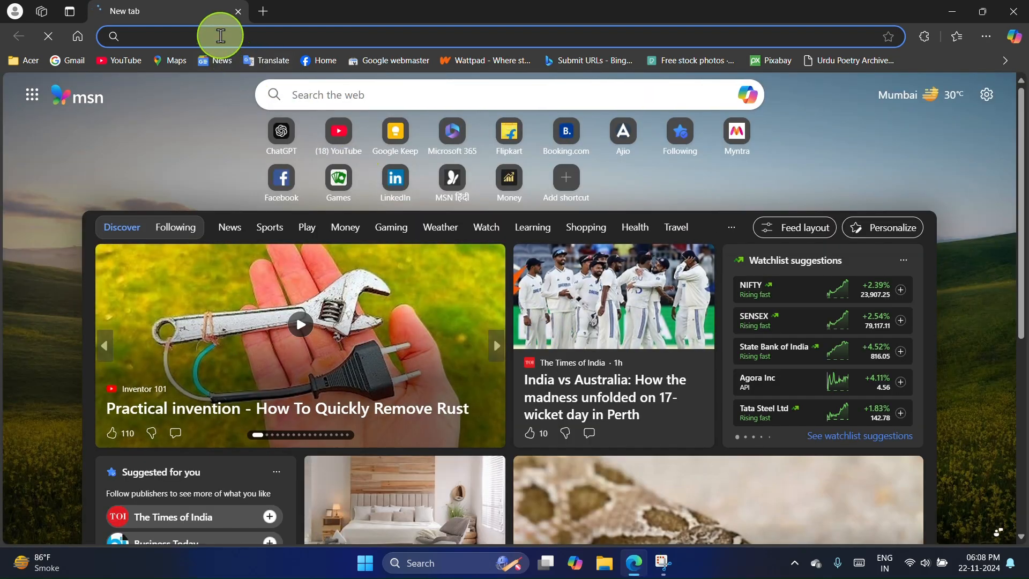
pyautogui.click(220, 36)
pyautogui.press('capslock')
pyautogui.write('M')
pyautogui.press('capslock')
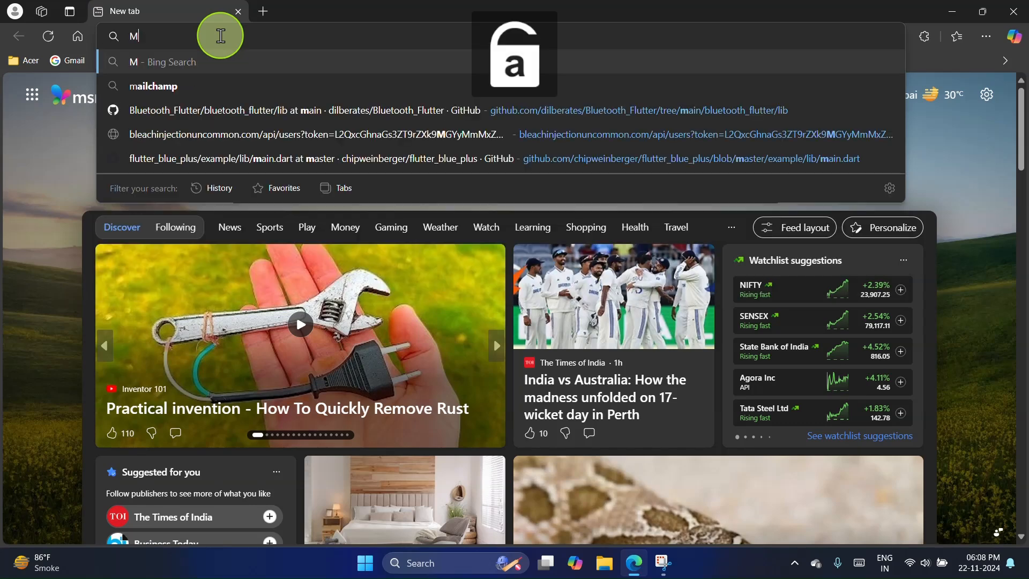
pyautogui.write('ongo')
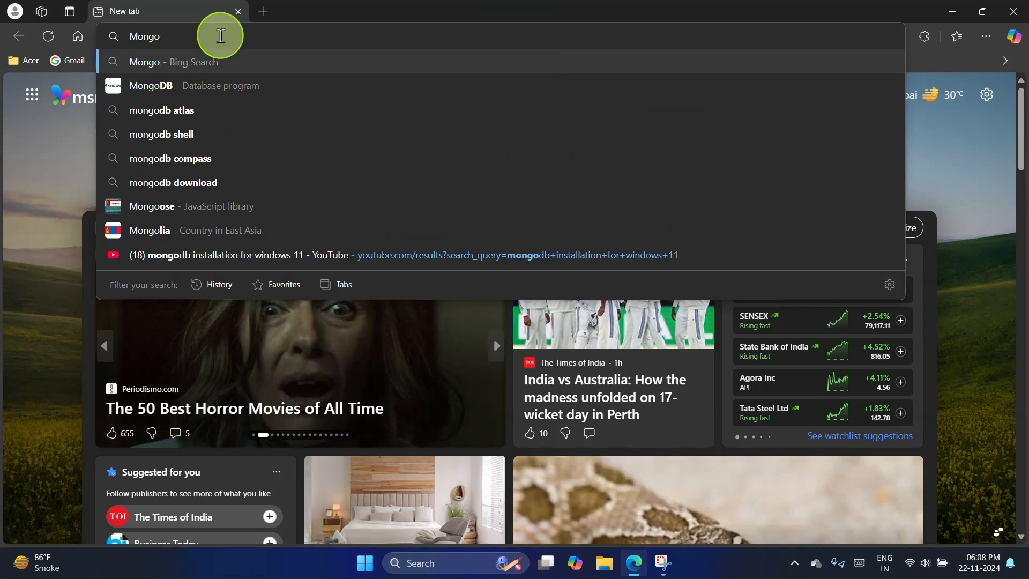
pyautogui.press('capslock')
pyautogui.write('DB')
pyautogui.press('Return')
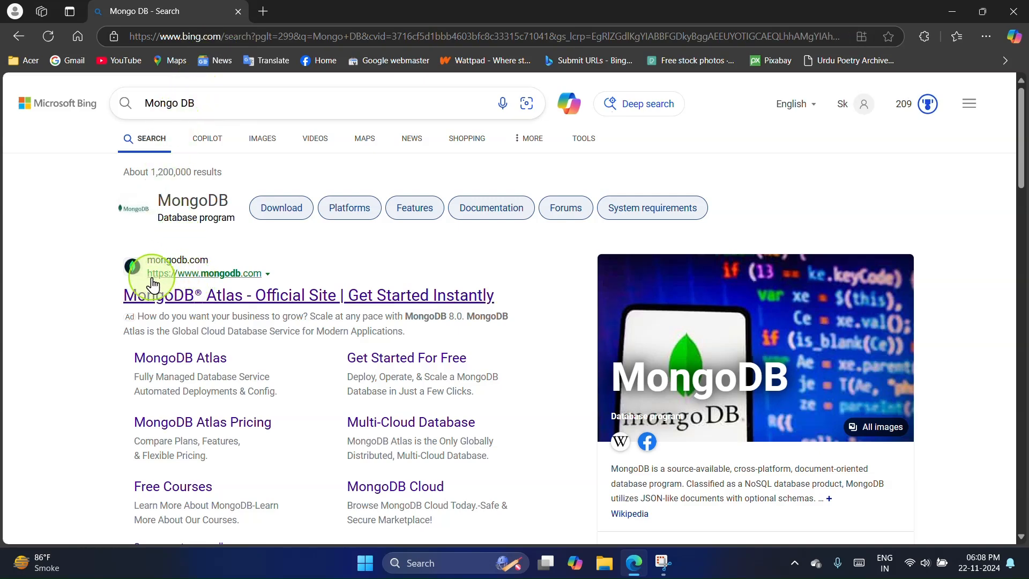
# Step: Open the official MongoDB Atlas search result and go from there to the MongoDB home page
pyautogui.click(259, 294)
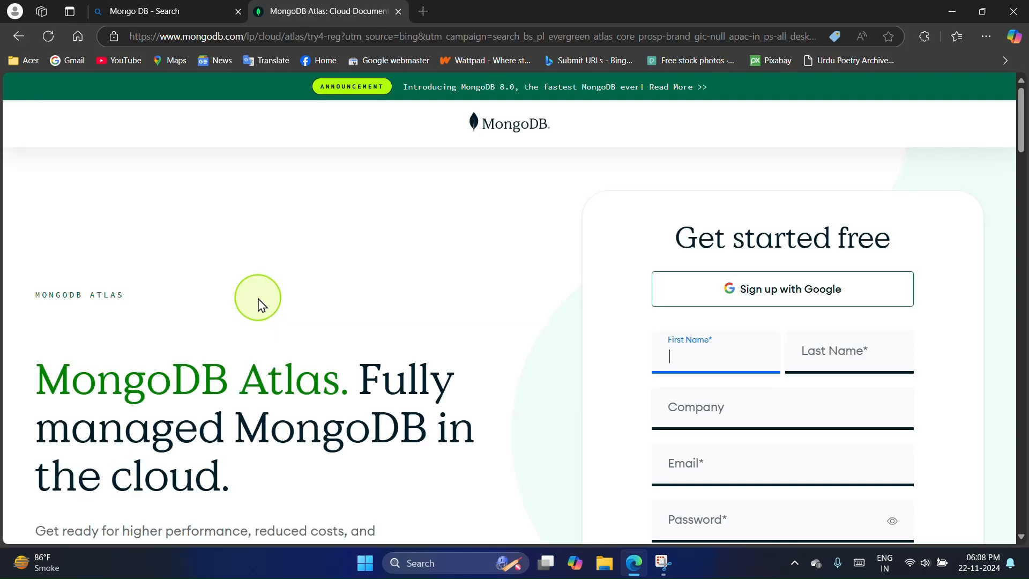
pyautogui.scroll(-5, 261, 306)
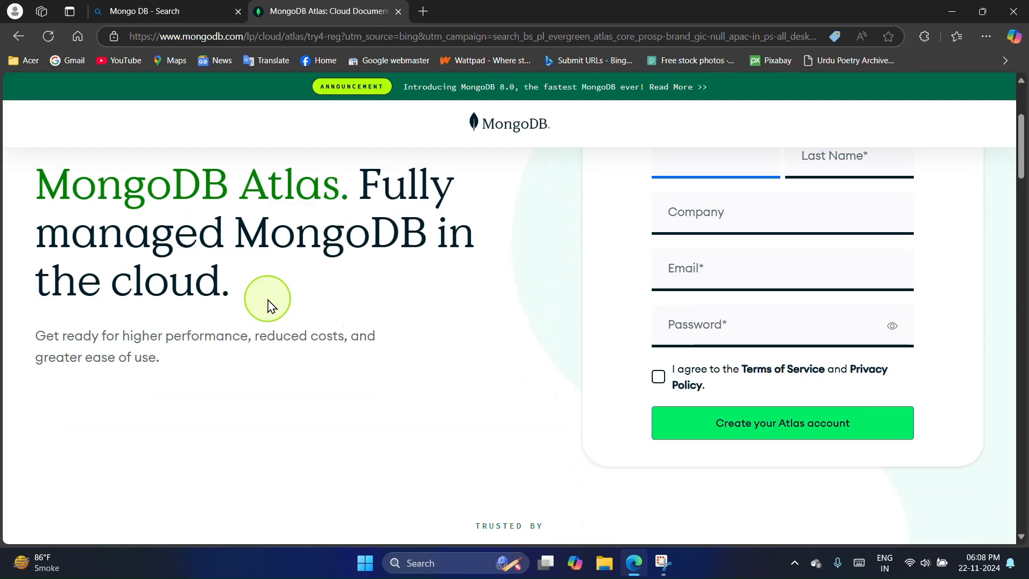
pyautogui.scroll(5, 268, 306)
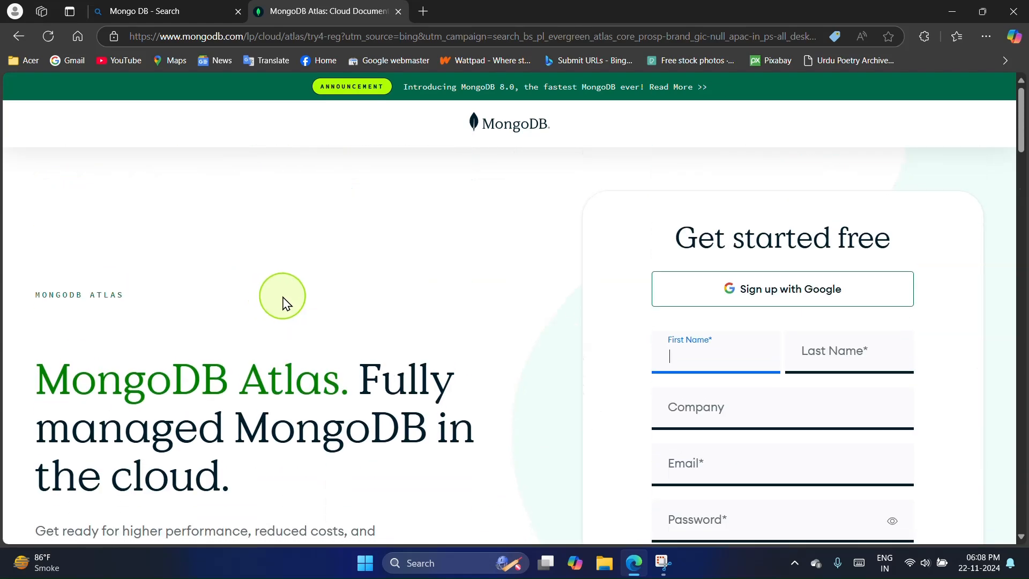
pyautogui.click(517, 124)
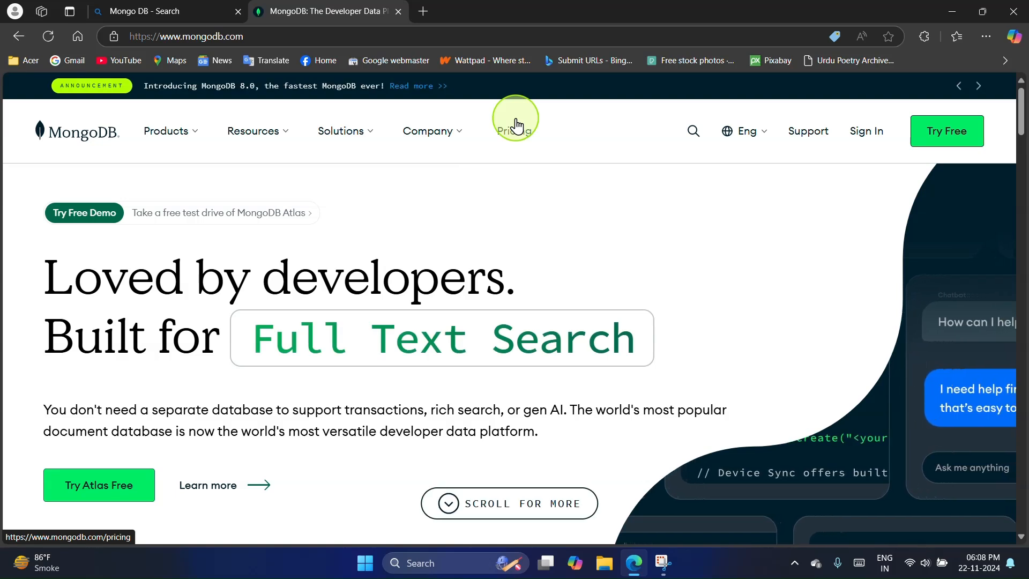
# Step: Open the self-managed Community Edition product page and proceed to its Community download page
pyautogui.click(157, 134)
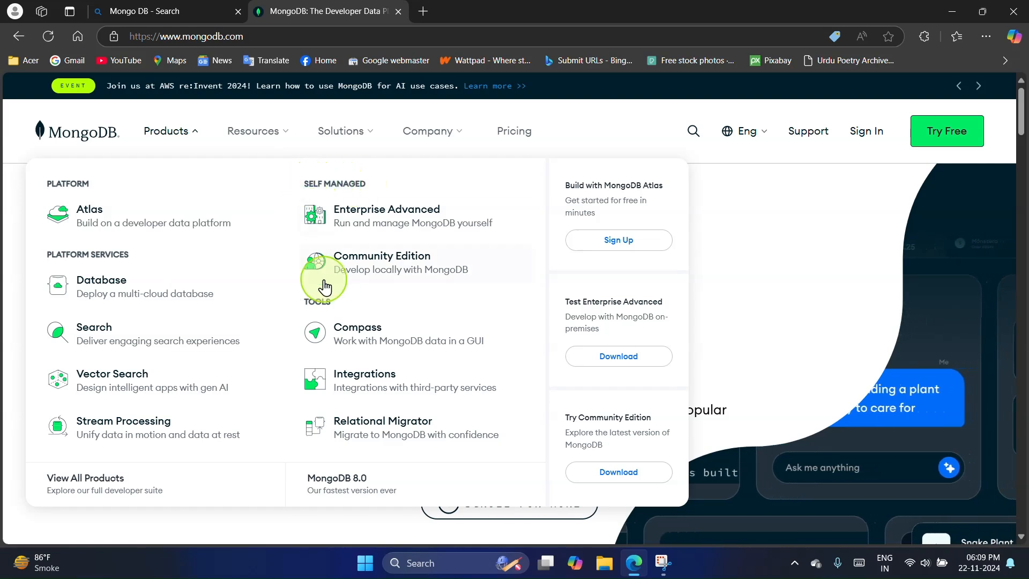
pyautogui.click(387, 268)
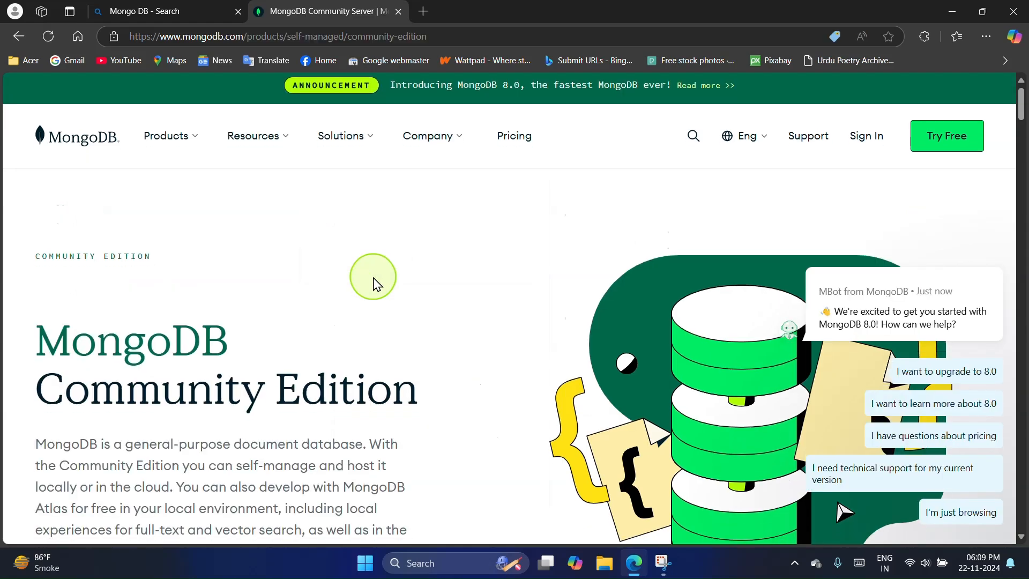
pyautogui.scroll(-4, 383, 271)
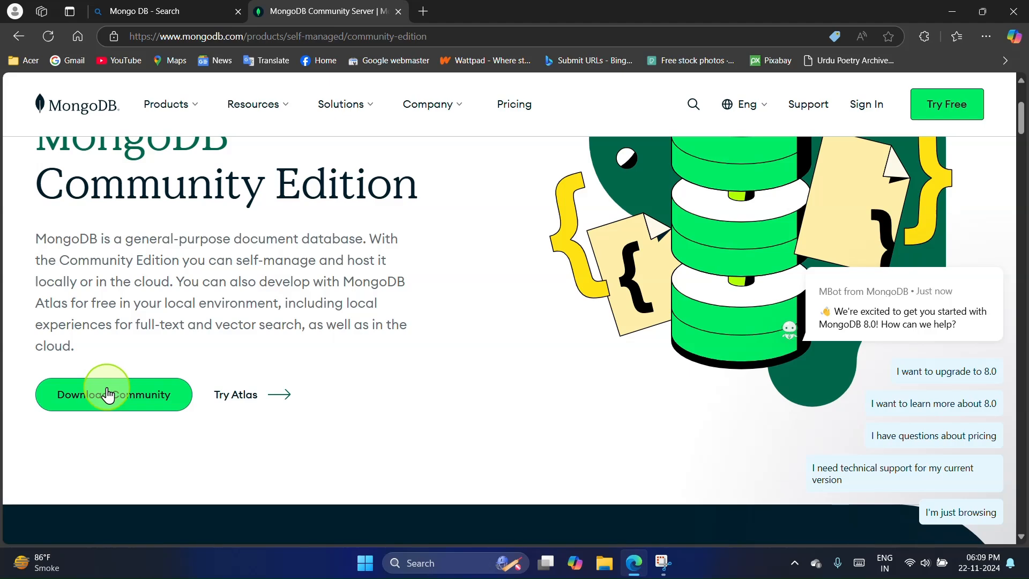
pyautogui.click(91, 399)
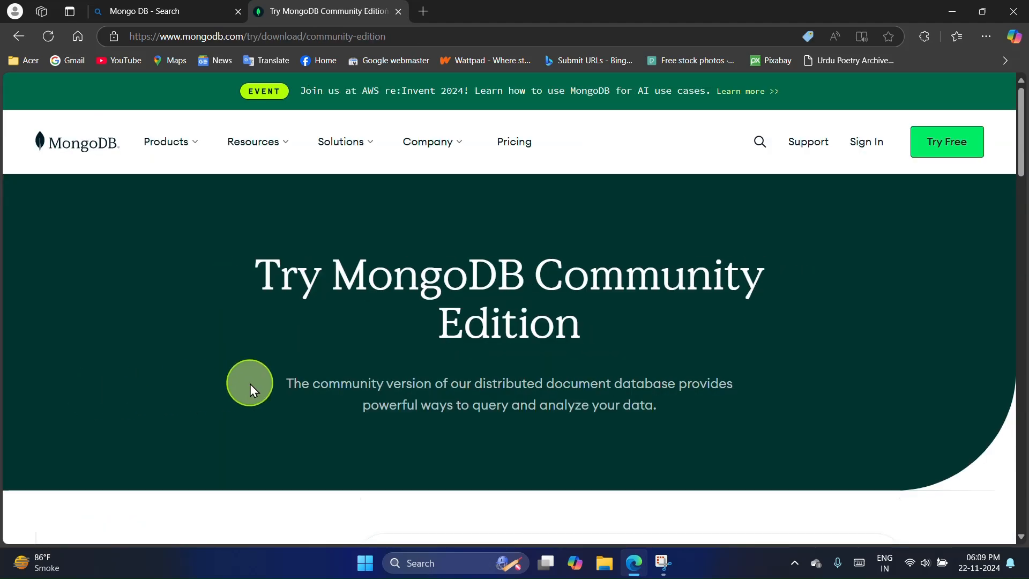
# Step: Choose version 8.0.3 (current) for the MongoDB Community Server download
pyautogui.scroll(-4, 475, 450)
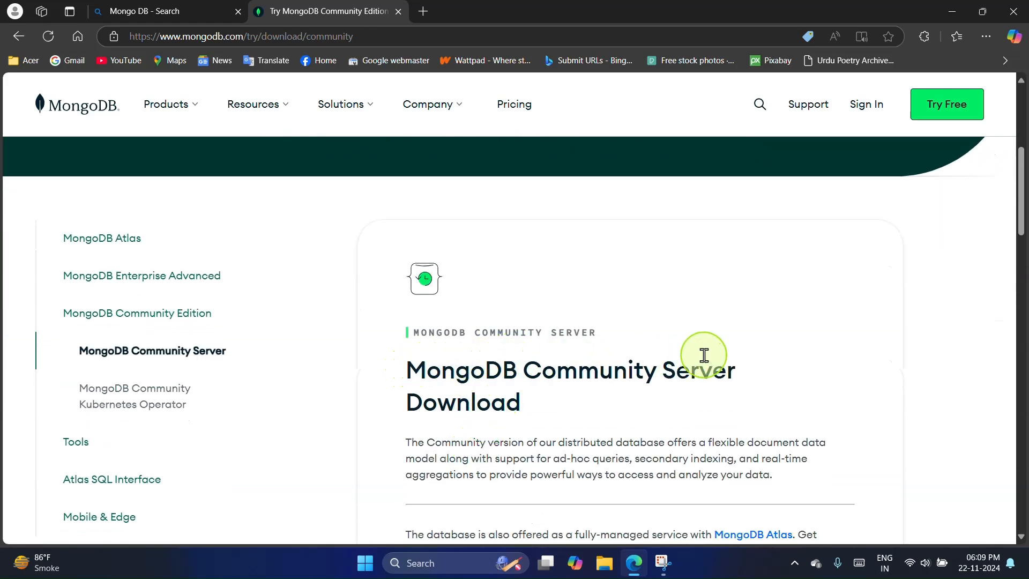
pyautogui.scroll(-3, 452, 390)
pyautogui.scroll(-5, 453, 391)
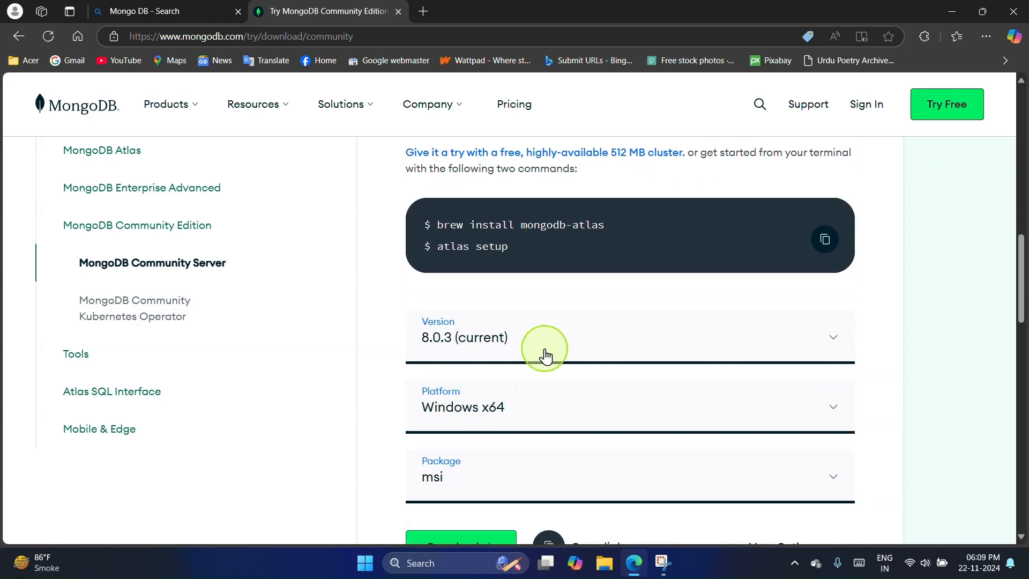
pyautogui.click(570, 348)
pyautogui.scroll(-3, 570, 349)
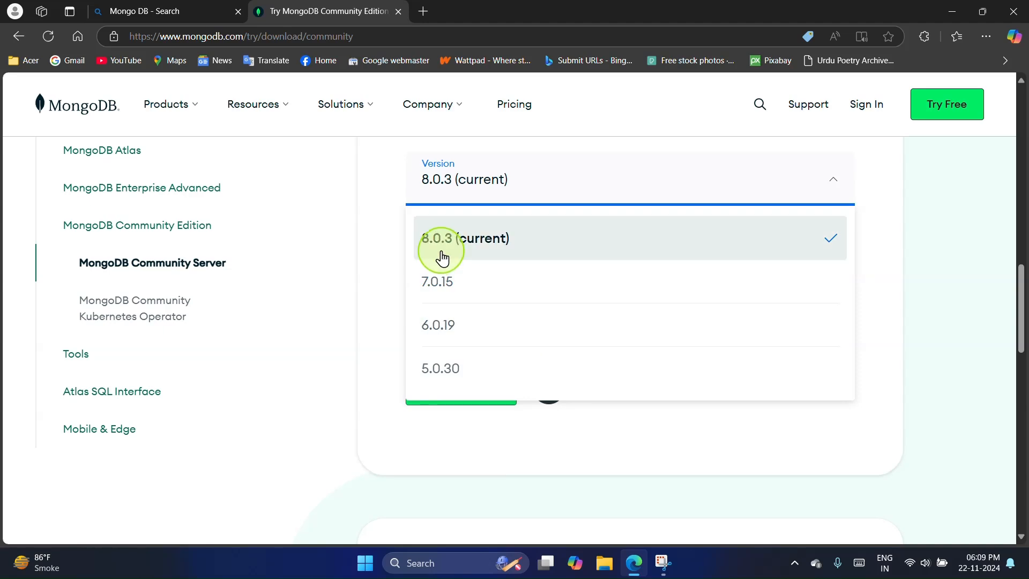
pyautogui.click(579, 248)
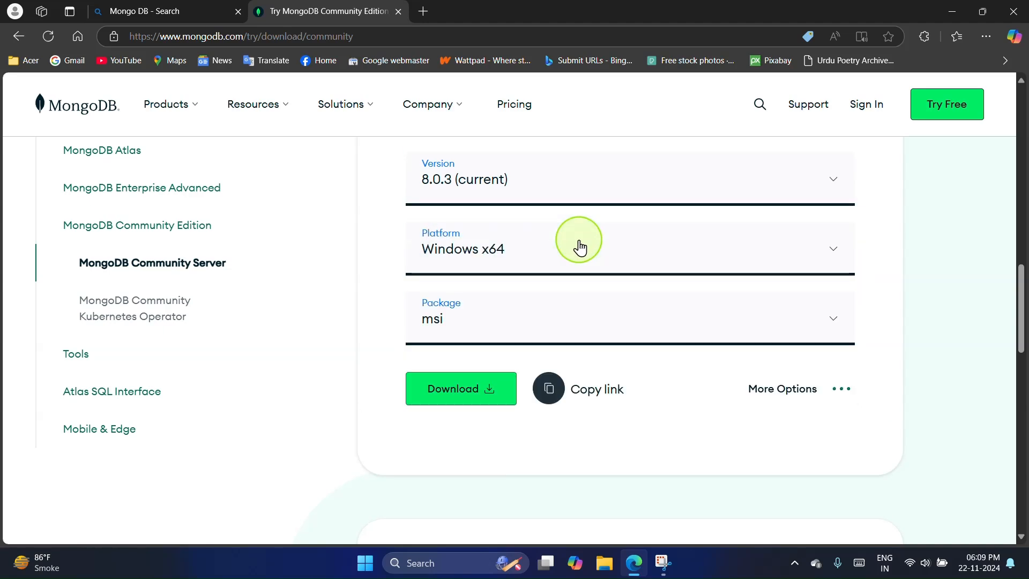
# Step: Look through the available platforms and choose Windows x64 for the server download
pyautogui.click(549, 249)
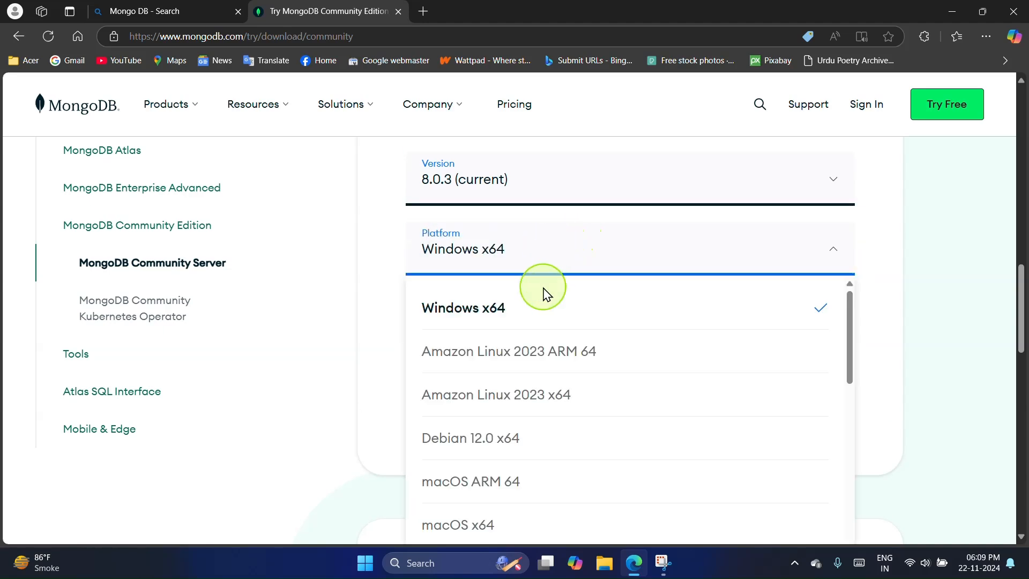
pyautogui.scroll(-3, 553, 457)
pyautogui.scroll(-6, 555, 459)
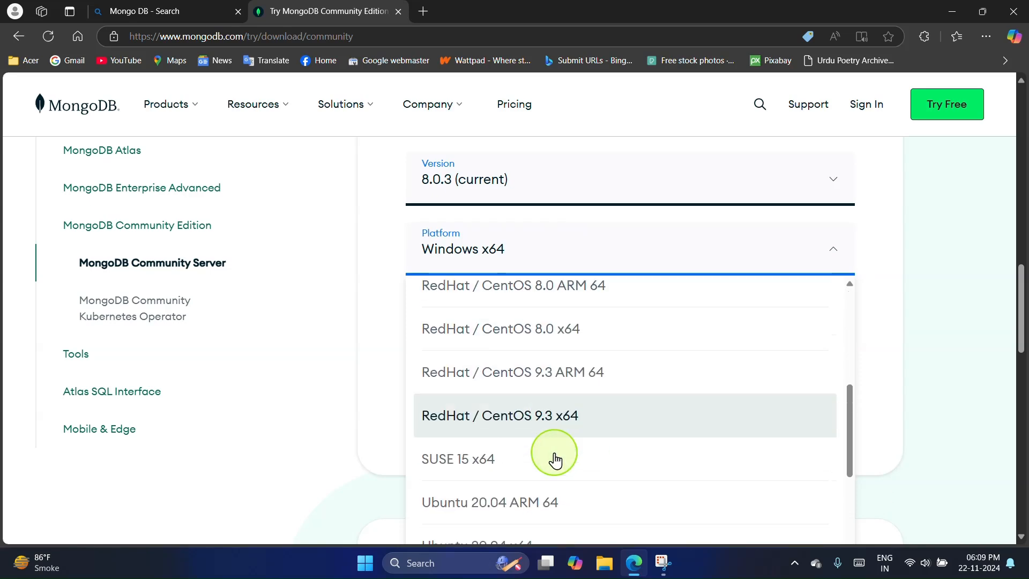
pyautogui.scroll(10, 555, 459)
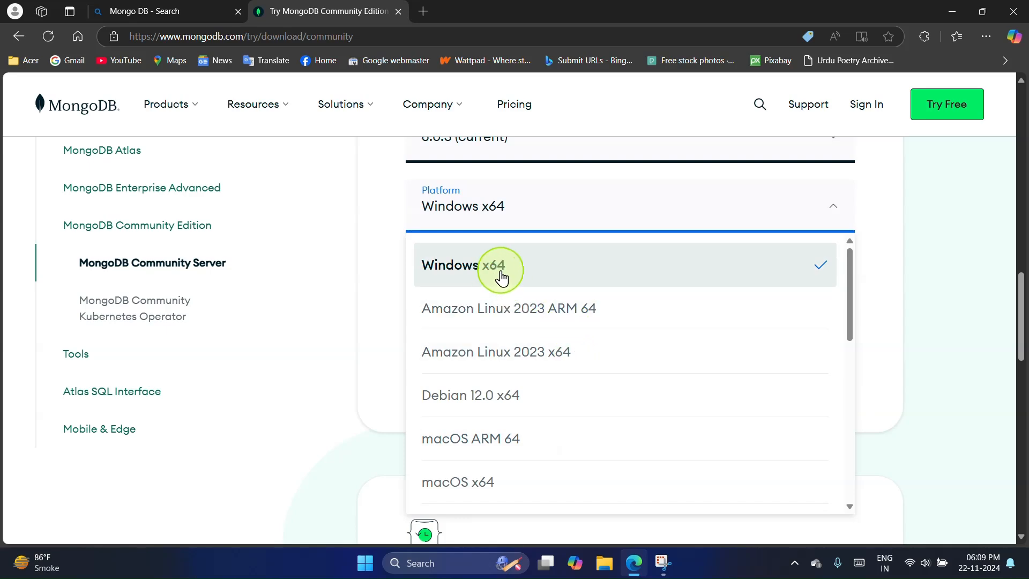
pyautogui.click(535, 274)
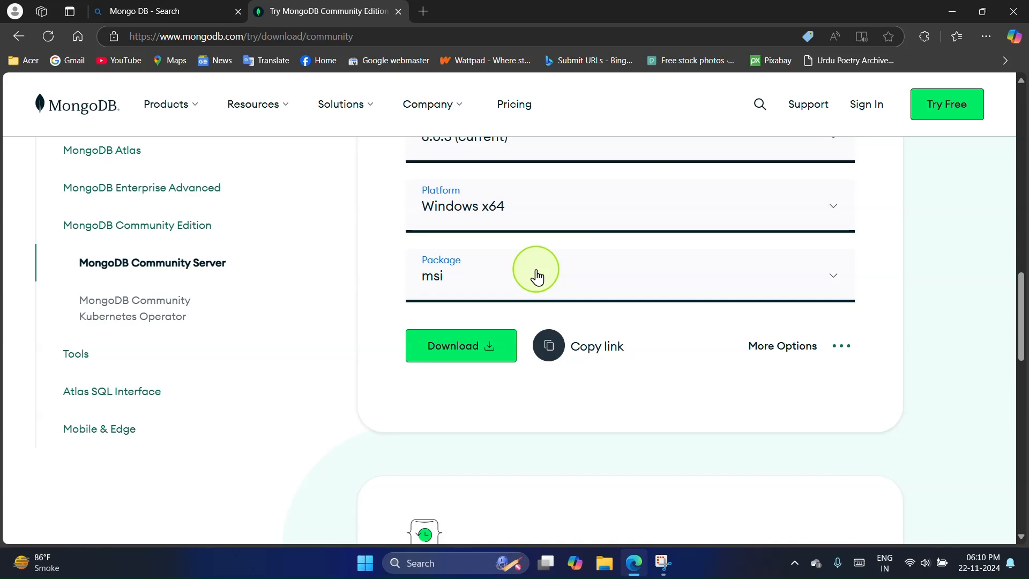
# Step: Choose the msi package and download the MongoDB Community Server installer
pyautogui.click(691, 278)
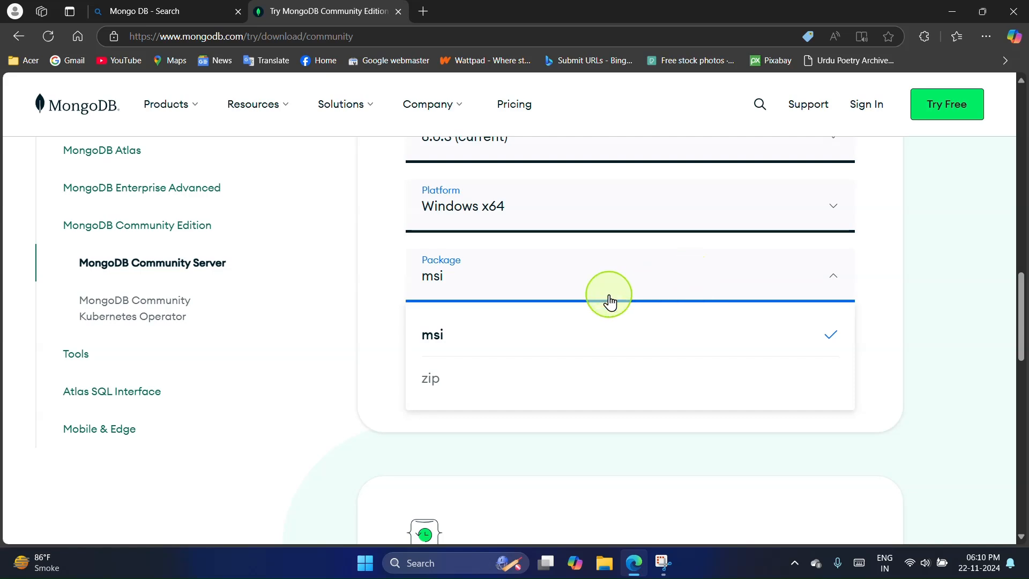
pyautogui.click(644, 333)
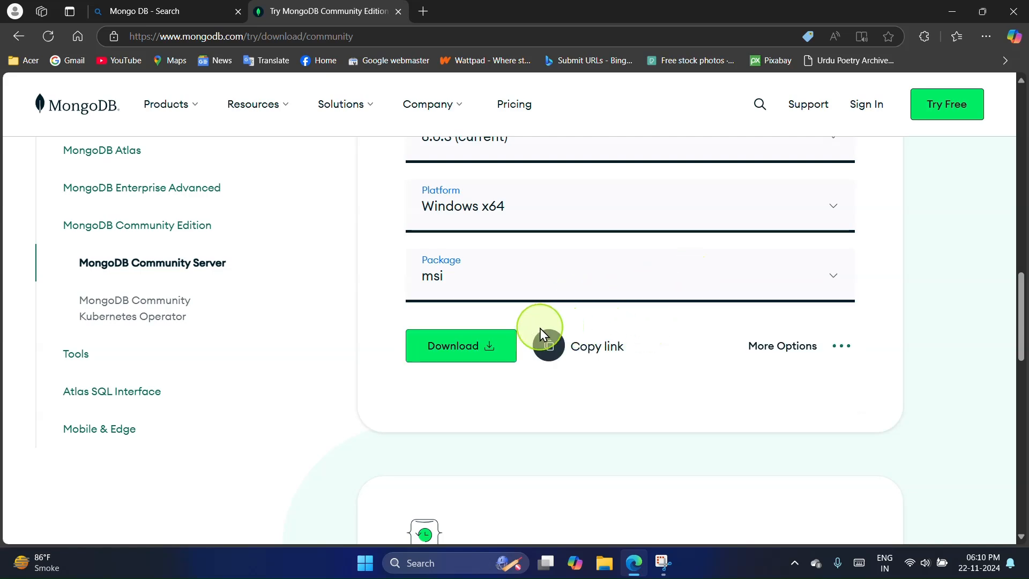
pyautogui.click(473, 349)
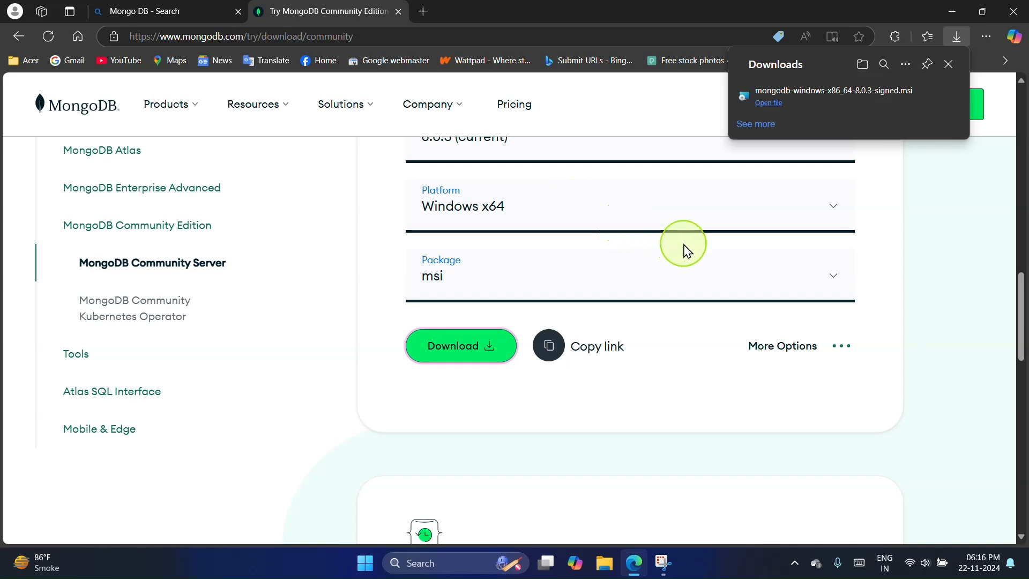
# Step: Locate mongodb-windows-x86_64-8.0.3-signed in the Downloads folder, run it, and minimize the windows behind the setup wizard
pyautogui.click(756, 124)
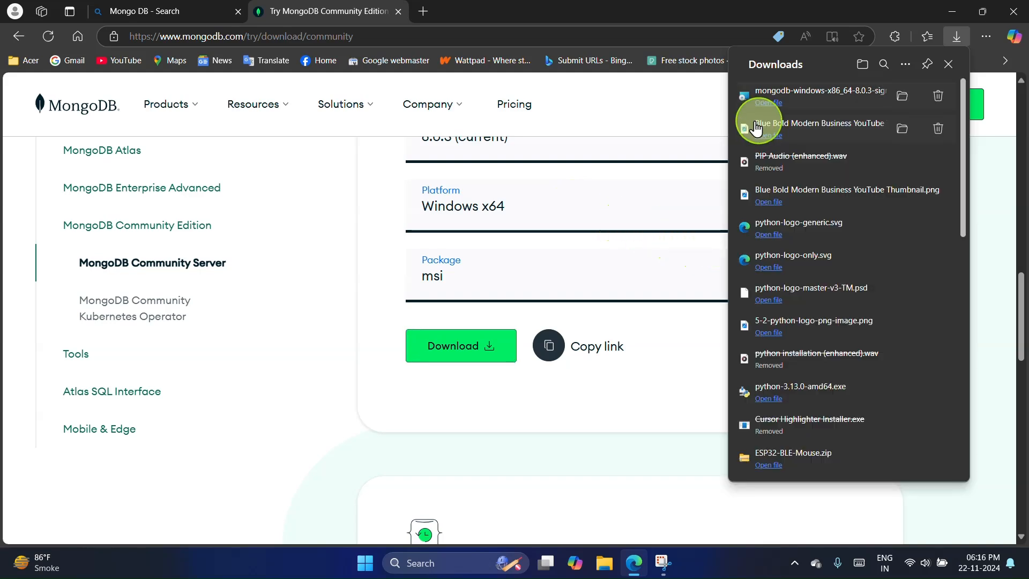
pyautogui.click(898, 101)
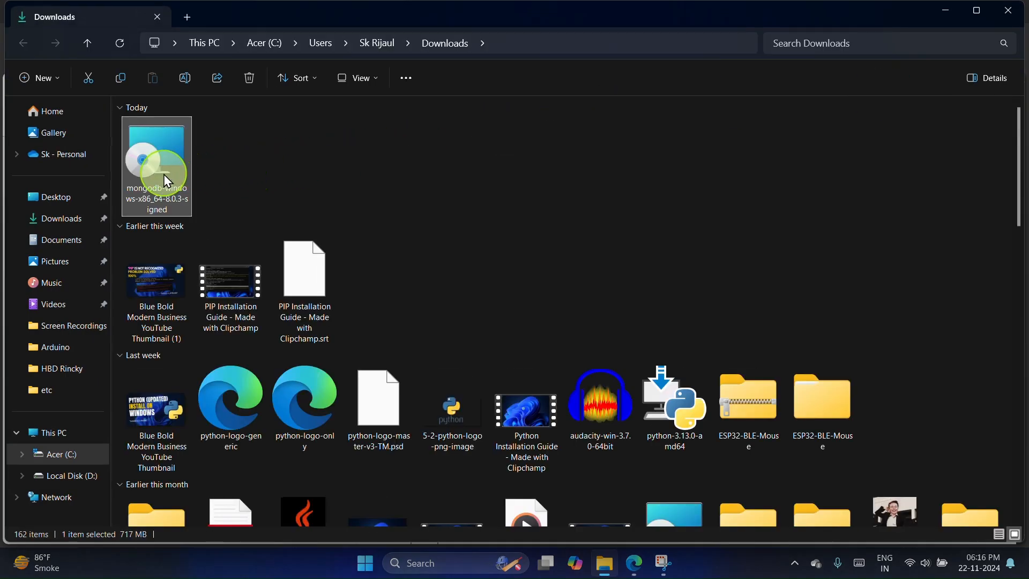
pyautogui.rightClick(163, 174)
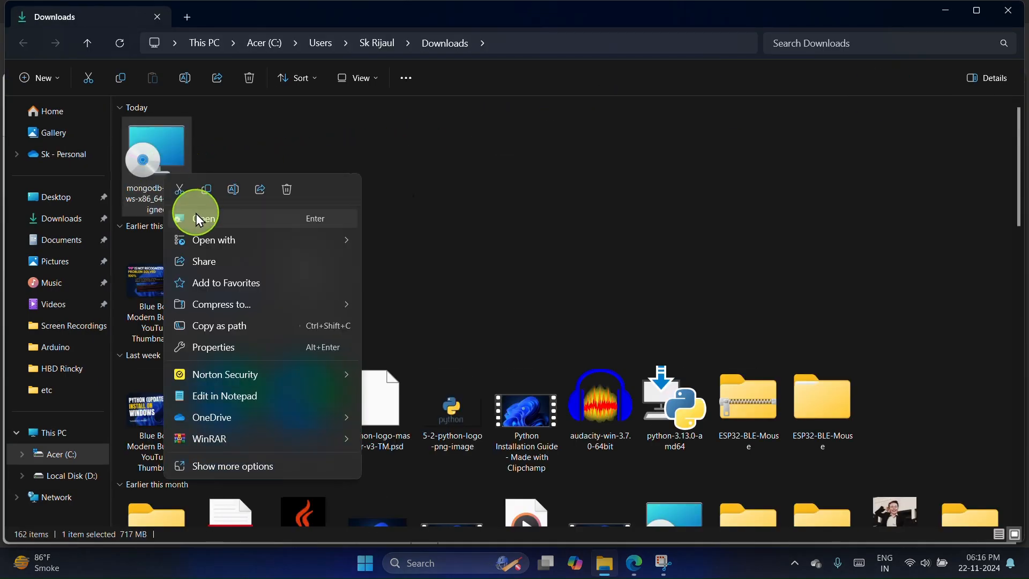
pyautogui.click(198, 218)
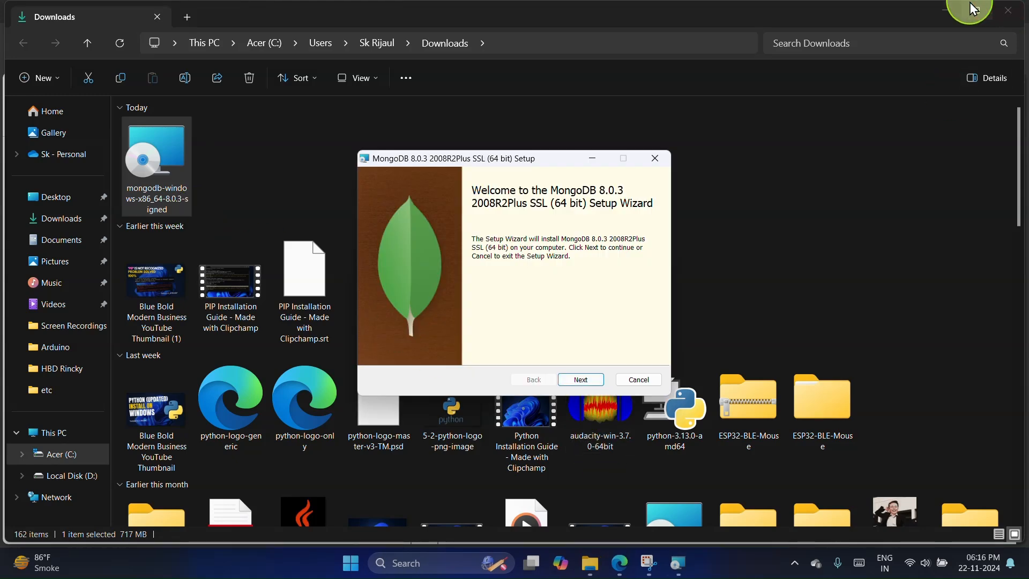
pyautogui.click(950, 7)
pyautogui.click(949, 8)
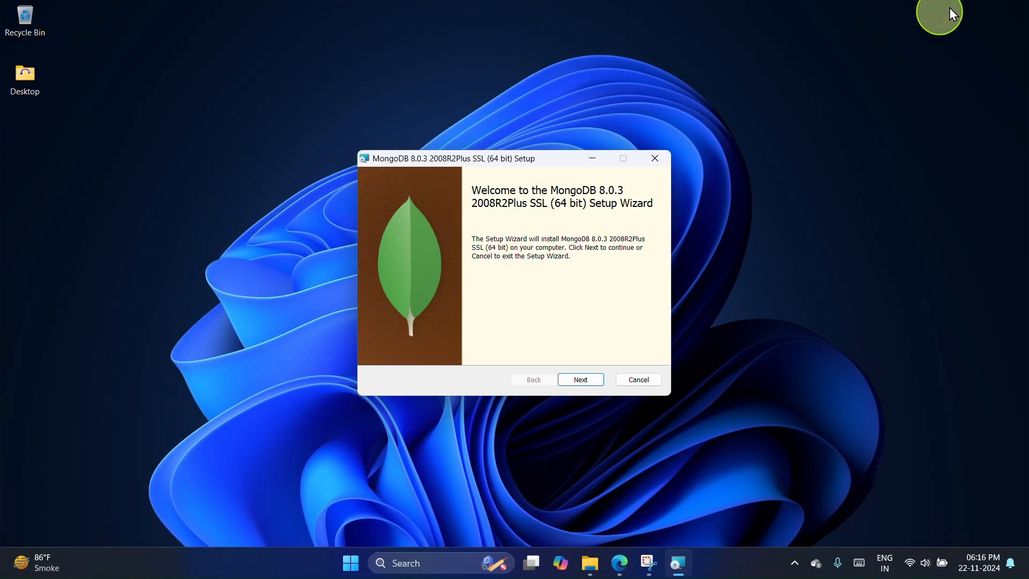
# Step: Accept the license agreement in the MongoDB setup wizard and choose the Complete setup type
pyautogui.click(582, 380)
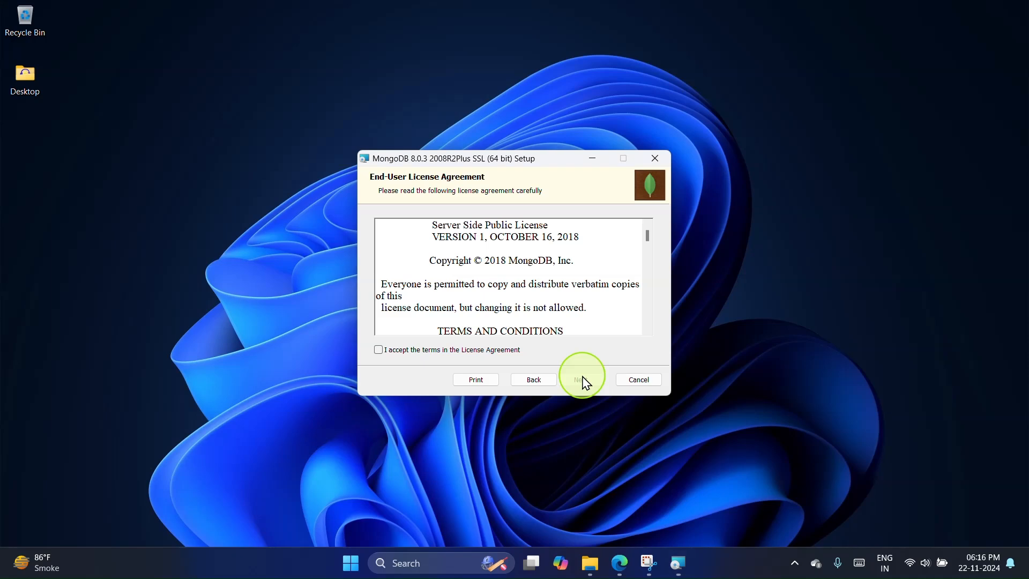
pyautogui.click(378, 350)
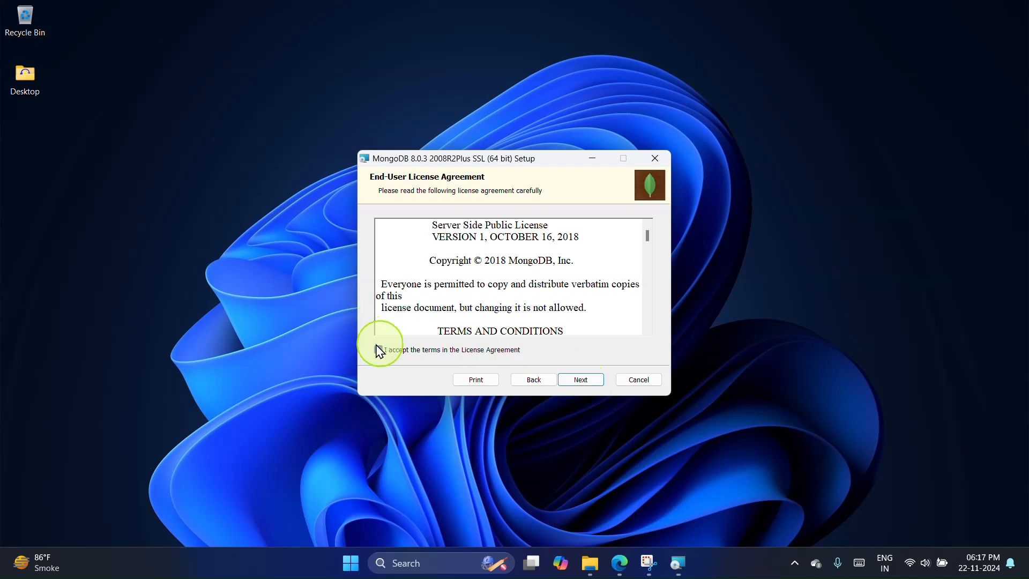
pyautogui.click(582, 381)
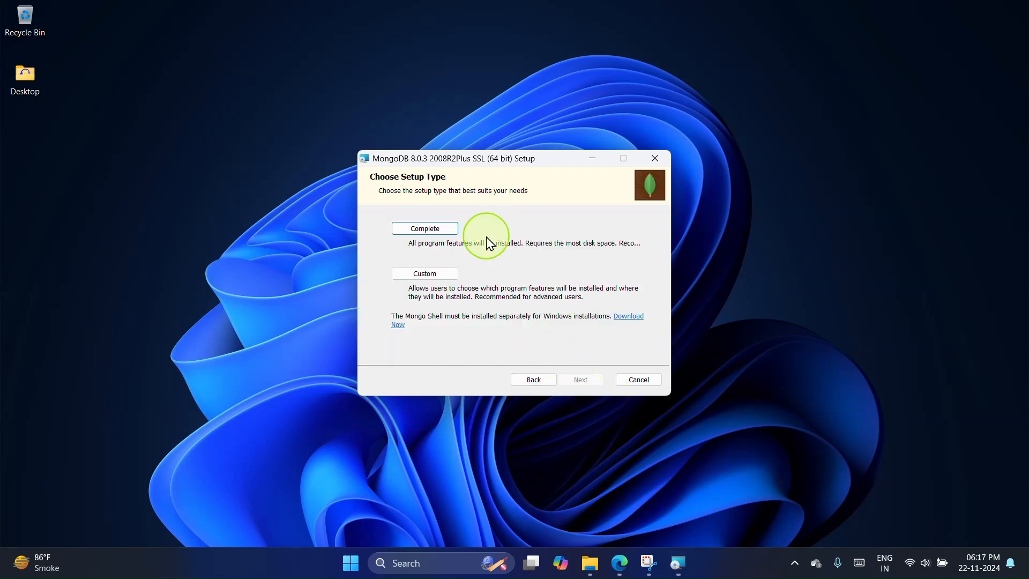
pyautogui.click(410, 229)
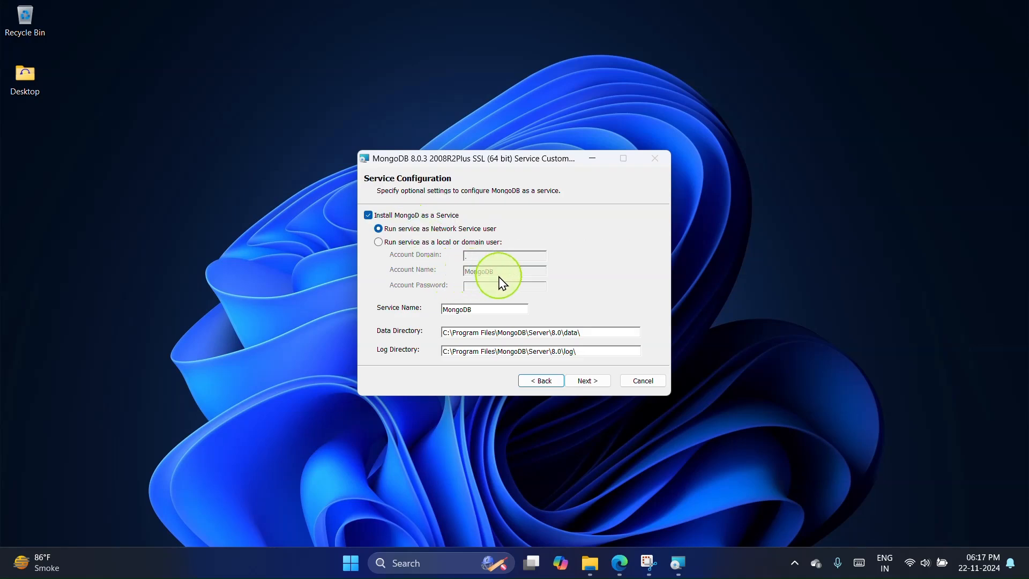
# Step: Keep the default service configuration and the Install MongoDB Compass option, and start the MongoDB 8.0.3 installation
pyautogui.click(586, 380)
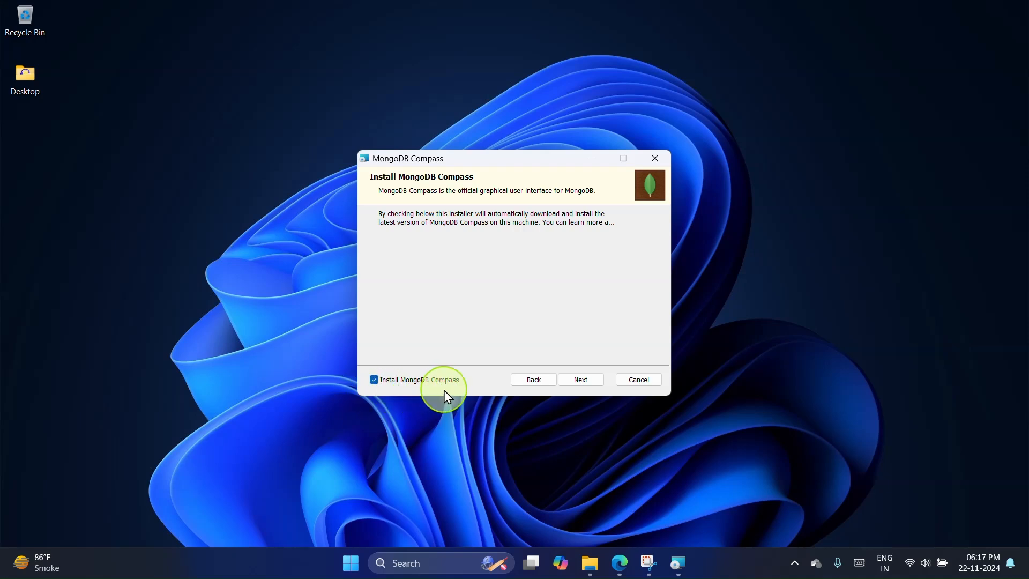
pyautogui.click(580, 380)
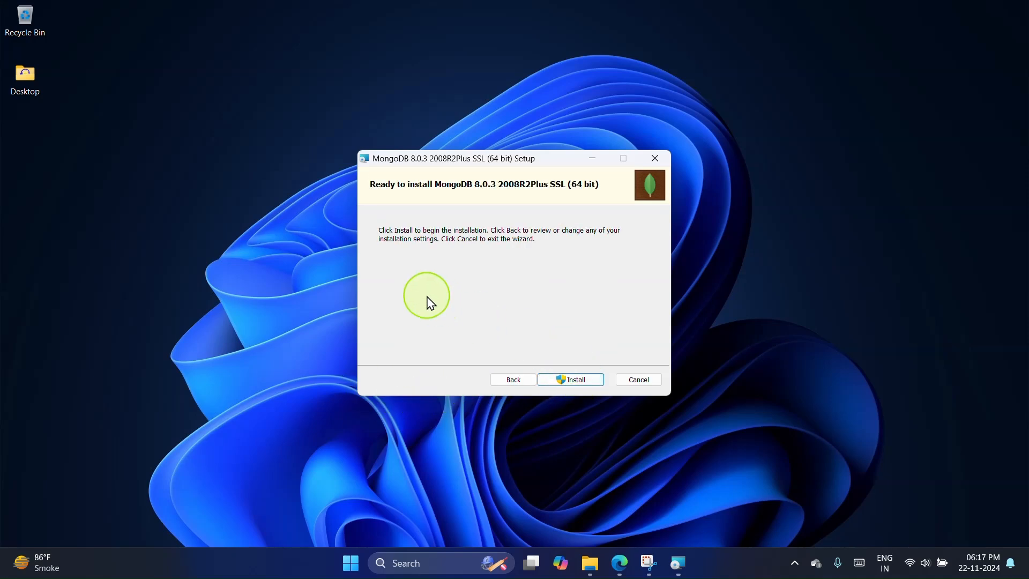
pyautogui.click(577, 381)
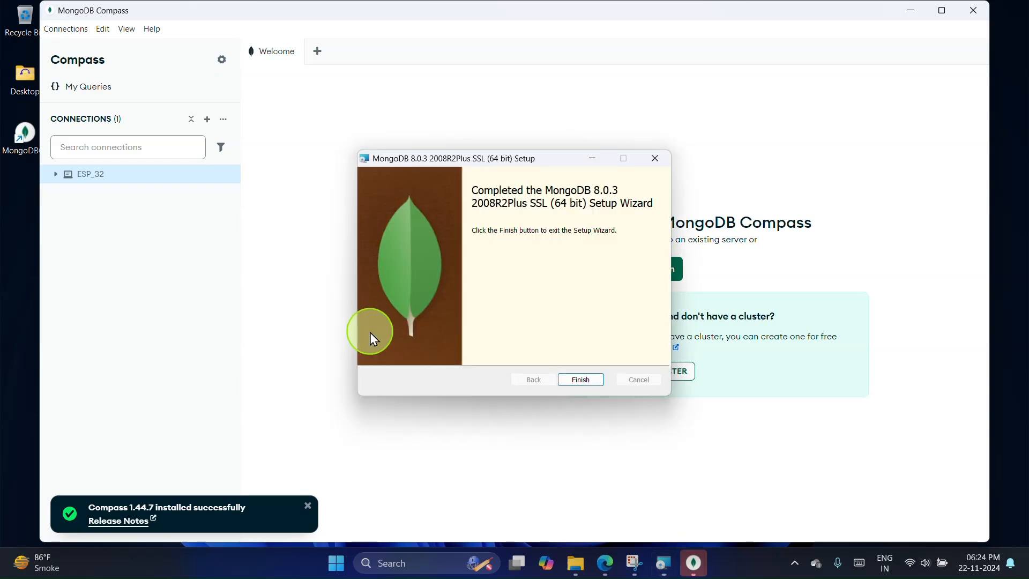
# Step: Finish the MongoDB setup wizard and remove the saved ESP_32 connection from Compass
pyautogui.click(577, 382)
pyautogui.moveTo(138, 173)
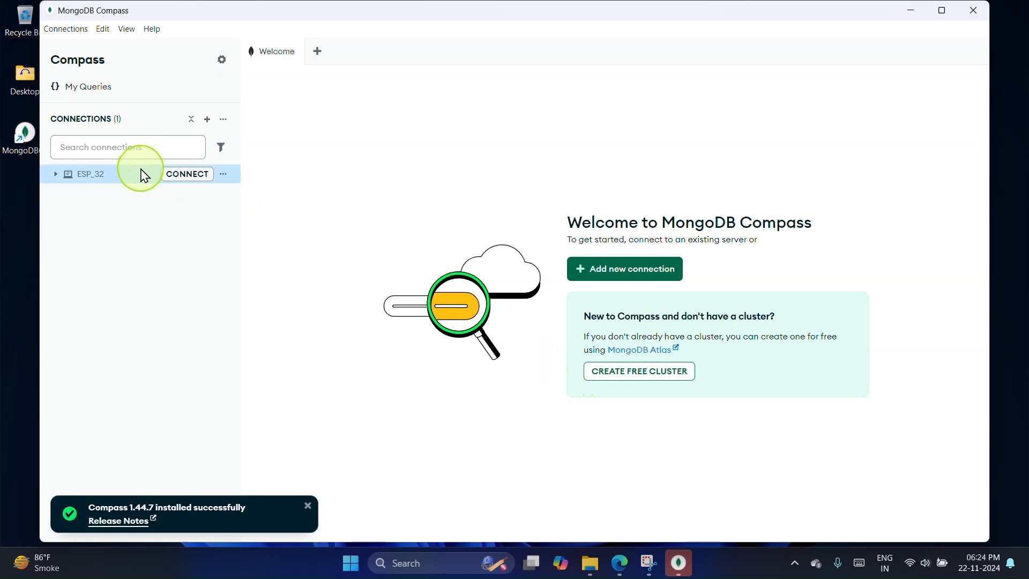
pyautogui.click(223, 175)
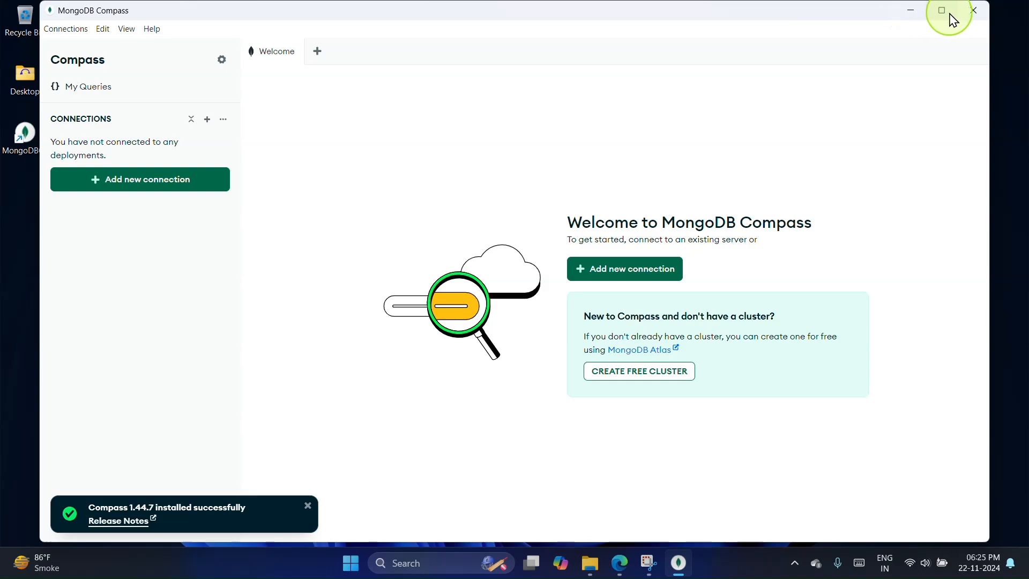
# Step: Switch to File Explorer, open C:\Program Files\MongoDB\Server\8.0\bin, copy its folder path, and minimize the window
pyautogui.click(911, 10)
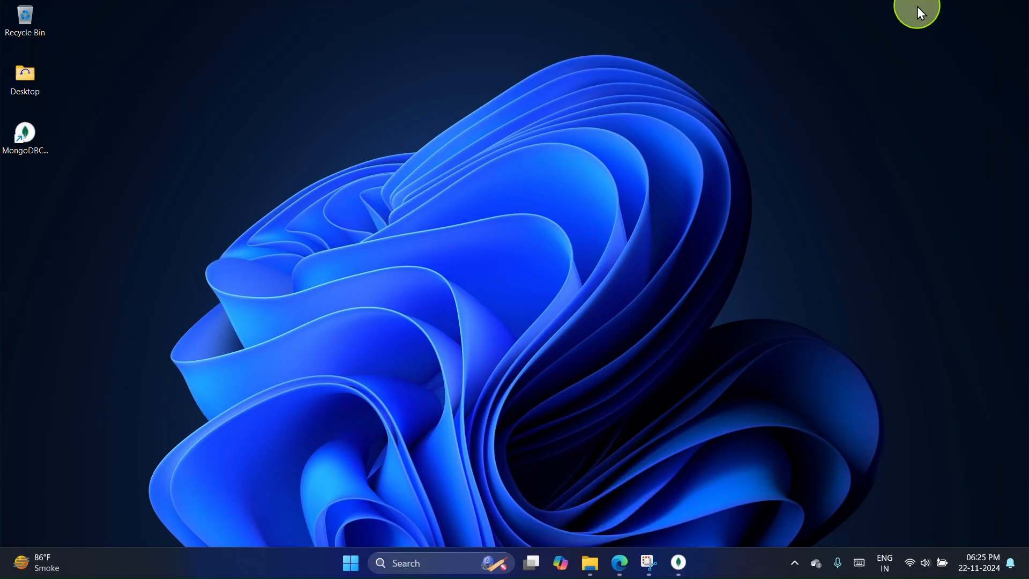
pyautogui.click(589, 561)
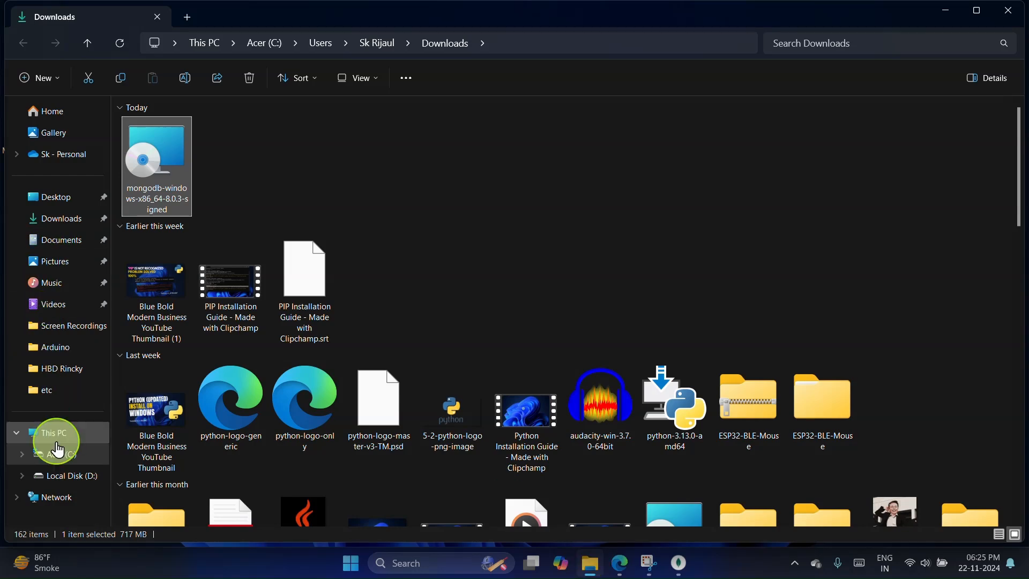
pyautogui.click(60, 464)
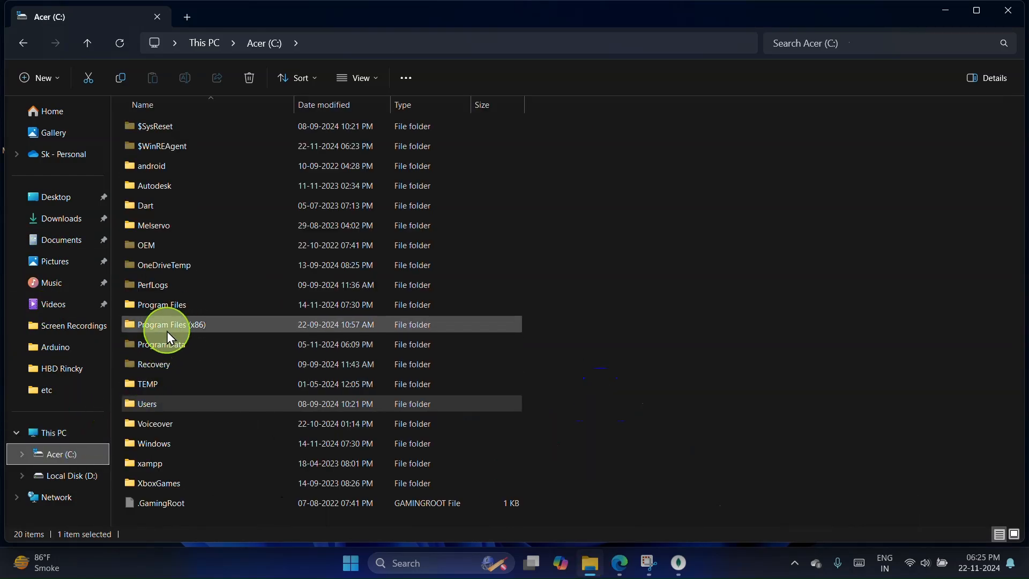
pyautogui.doubleClick(176, 307)
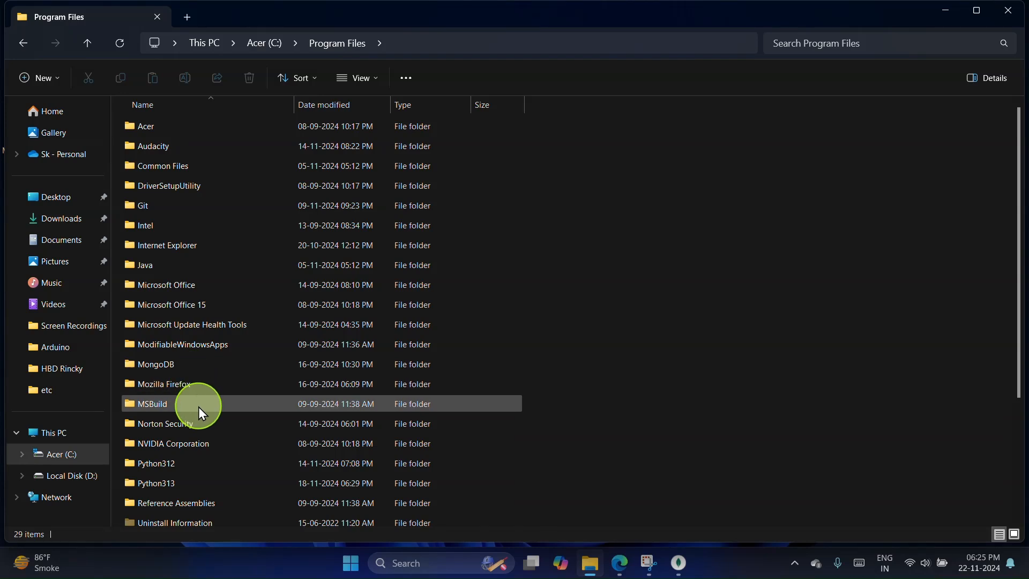
pyautogui.doubleClick(145, 368)
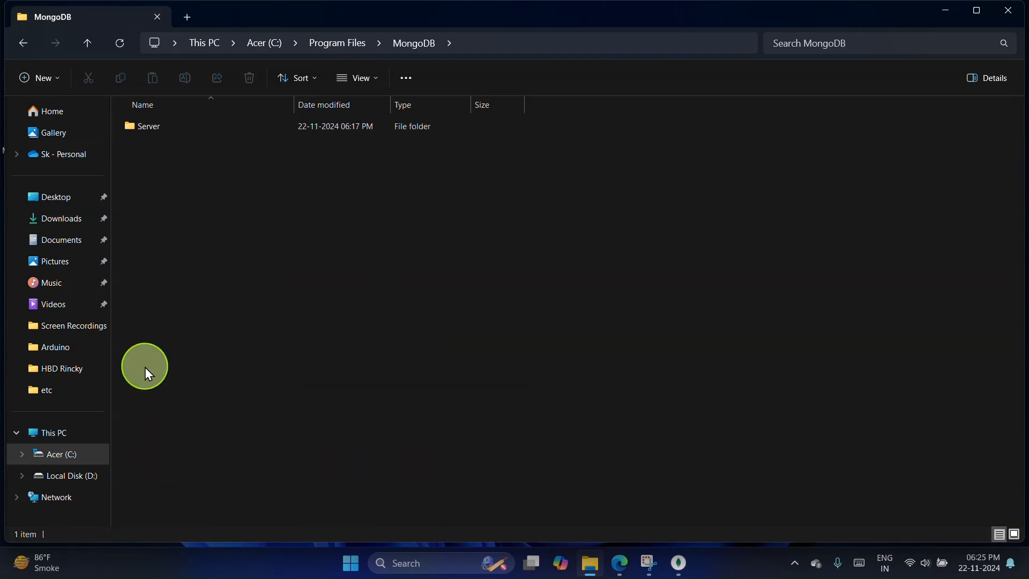
pyautogui.doubleClick(188, 130)
pyautogui.doubleClick(189, 145)
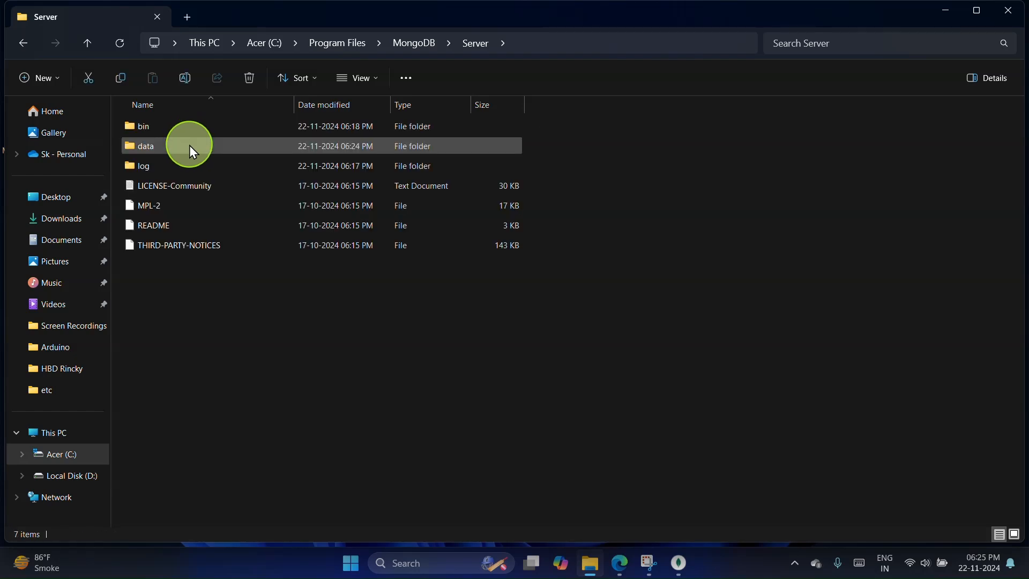
pyautogui.doubleClick(189, 131)
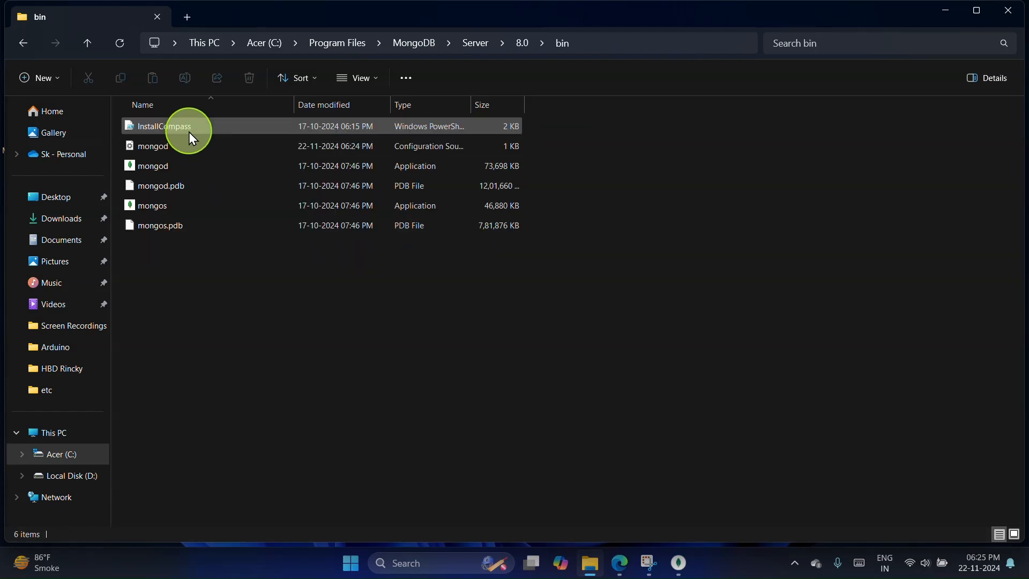
pyautogui.click(675, 44)
pyautogui.press('cmd+c')
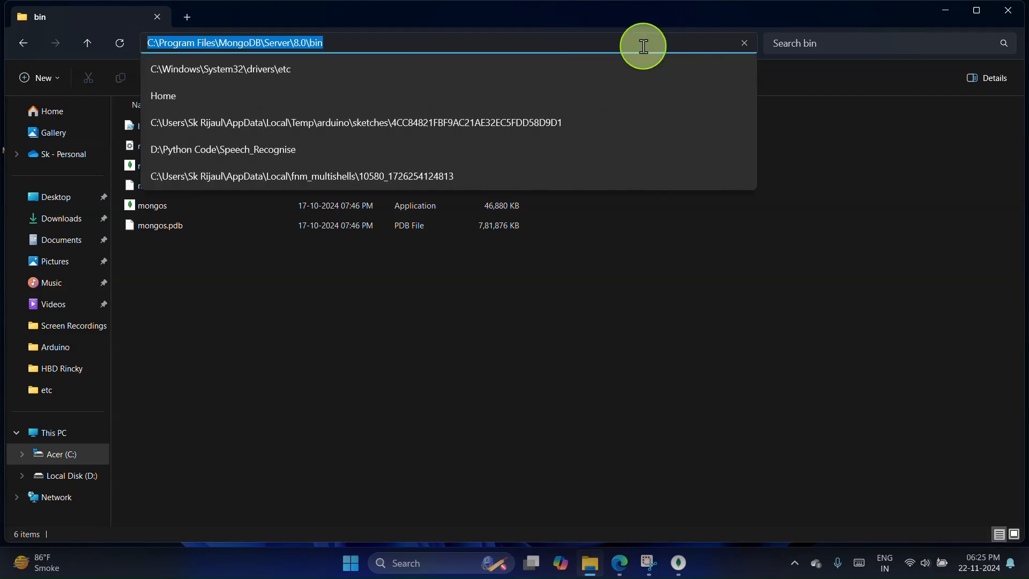
pyautogui.click(944, 9)
# Step: Search Windows for env and open the Environment Variables dialog from System Properties
pyautogui.click(437, 562)
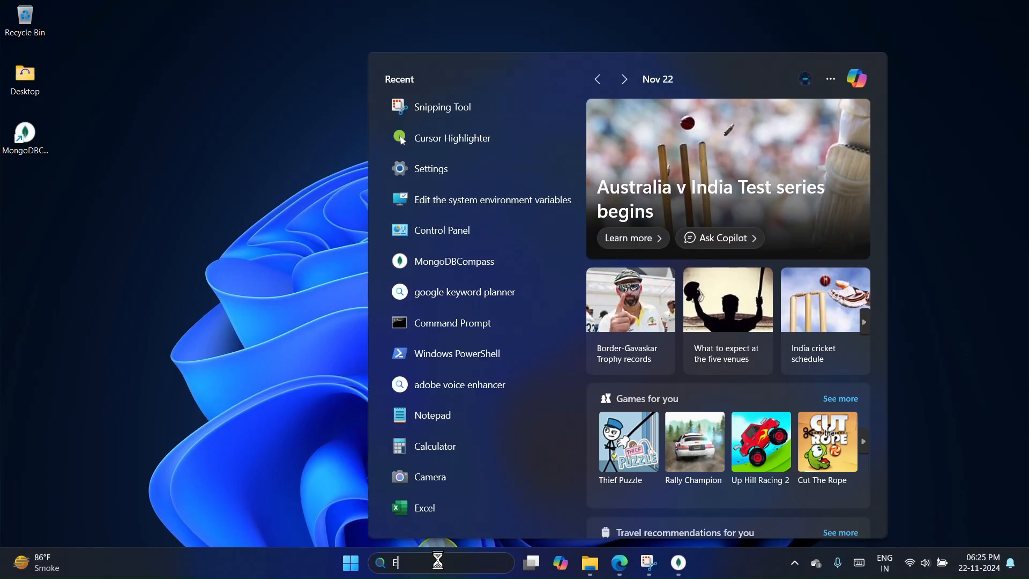
pyautogui.write('env')
pyautogui.press('Return')
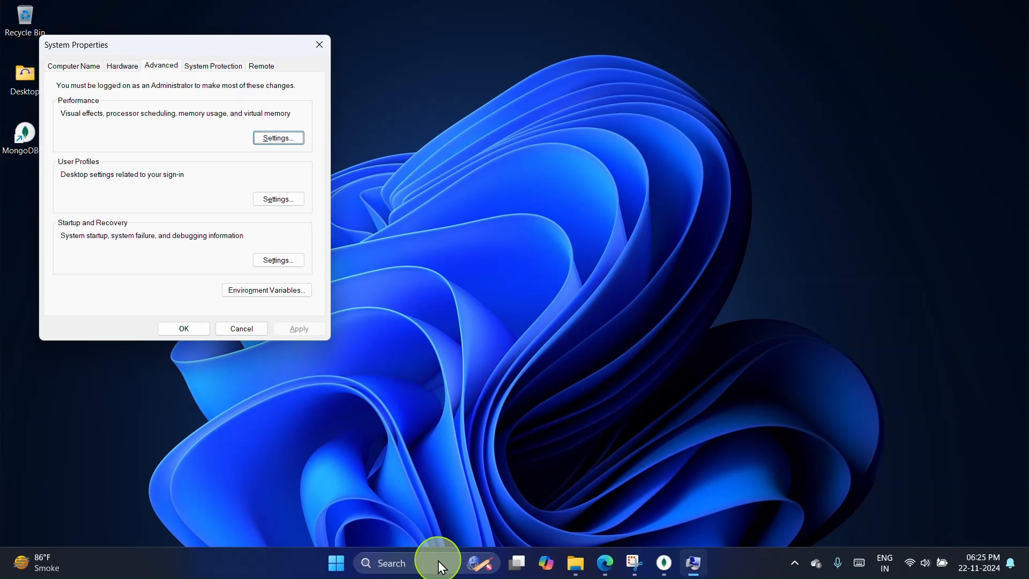
pyautogui.click(238, 292)
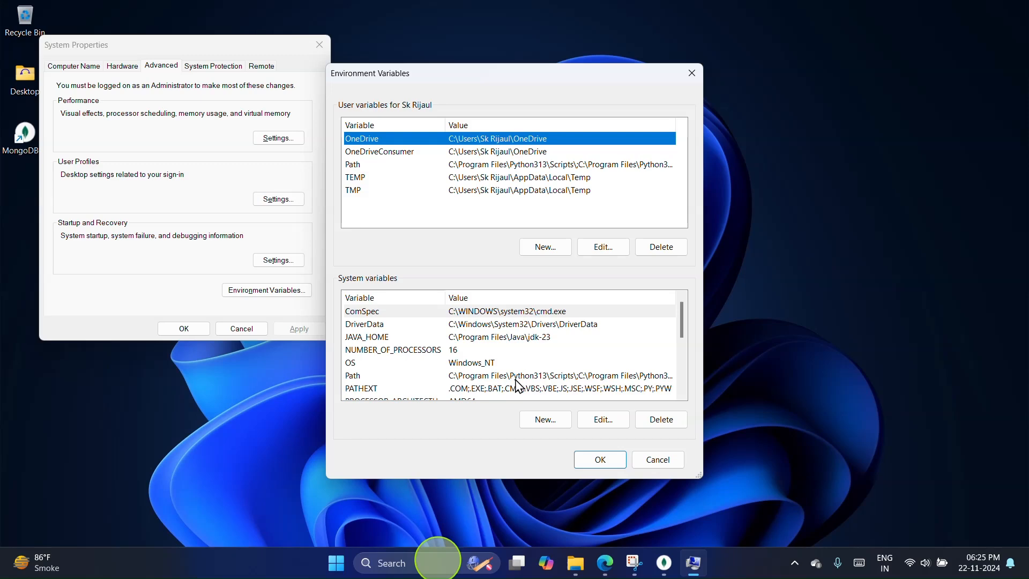
# Step: Add C:\Program Files\MongoDB\Server\8.0\bin as a new entry in the system Path variable and confirm all open dialogs
pyautogui.click(518, 379)
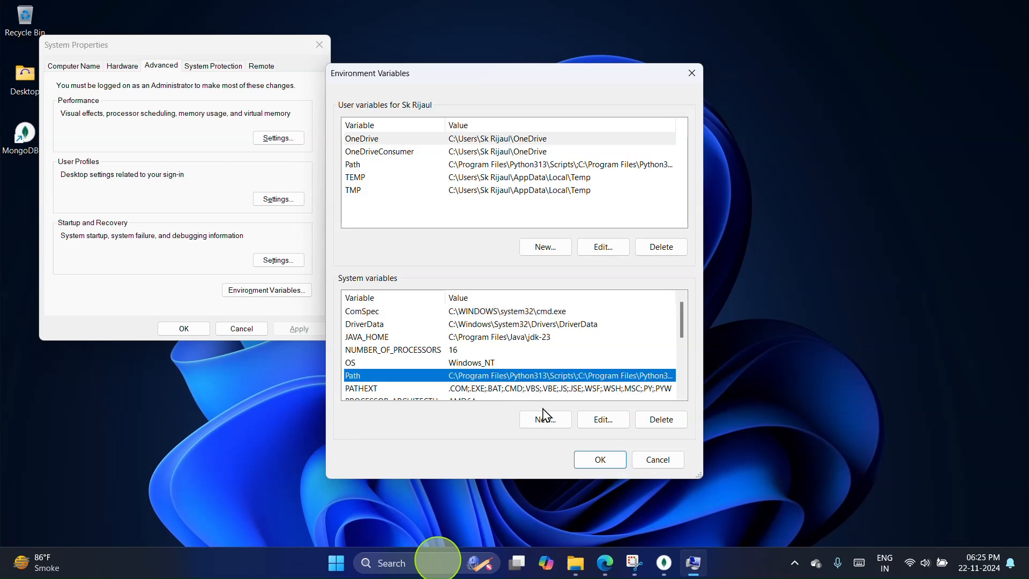
pyautogui.click(602, 420)
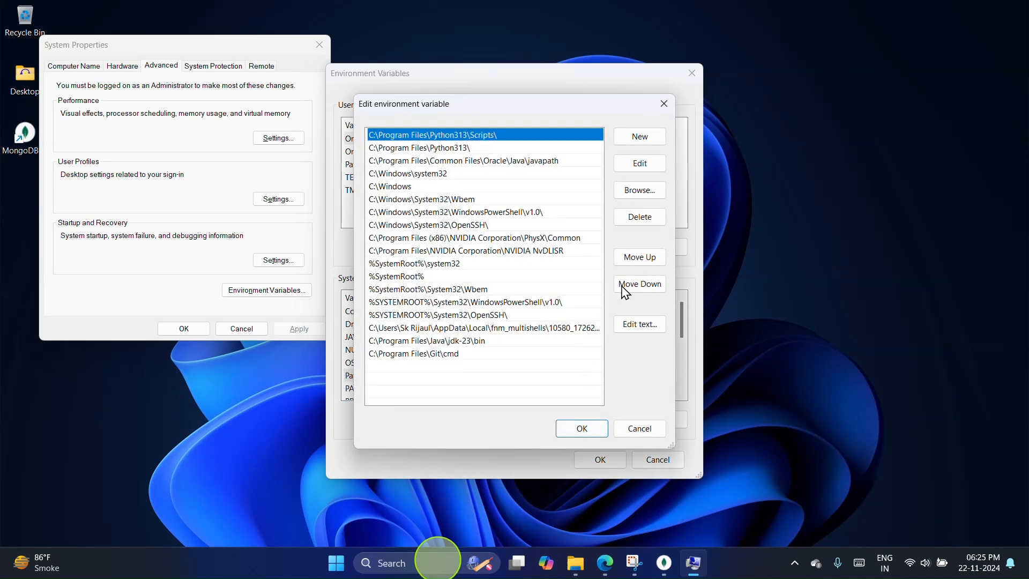
pyautogui.click(641, 136)
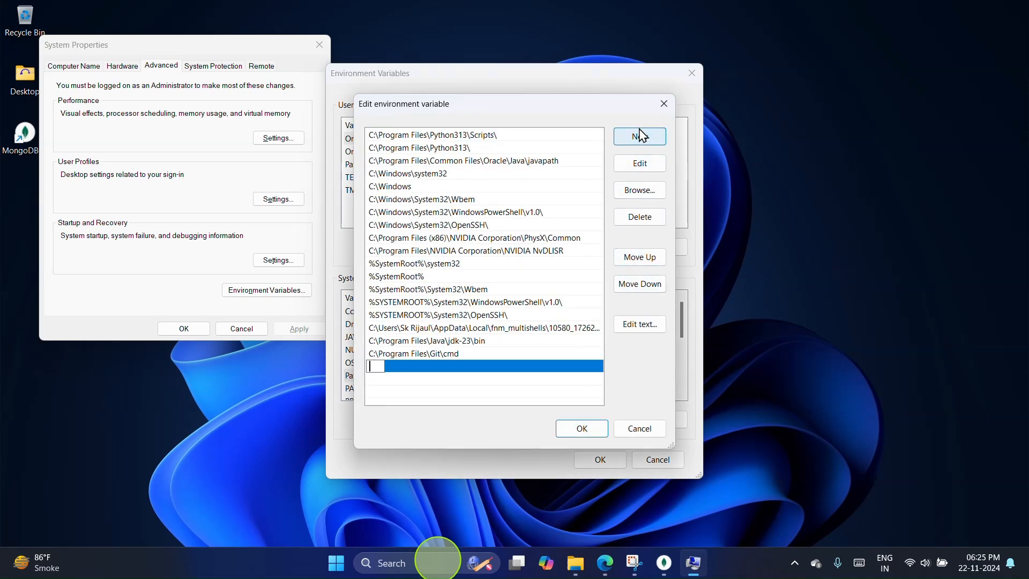
pyautogui.rightClick(368, 367)
pyautogui.click(401, 423)
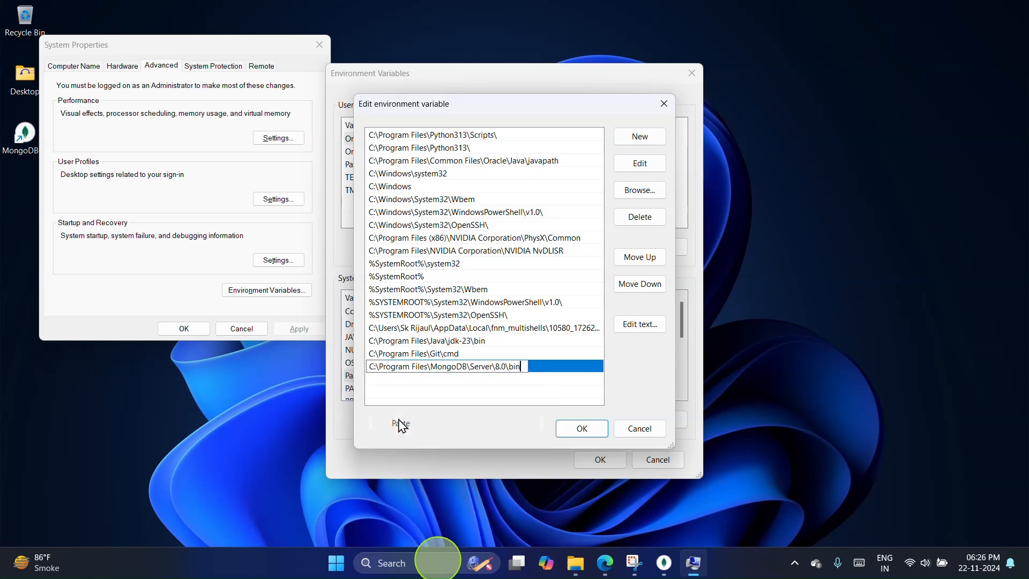
pyautogui.click(584, 428)
pyautogui.click(609, 459)
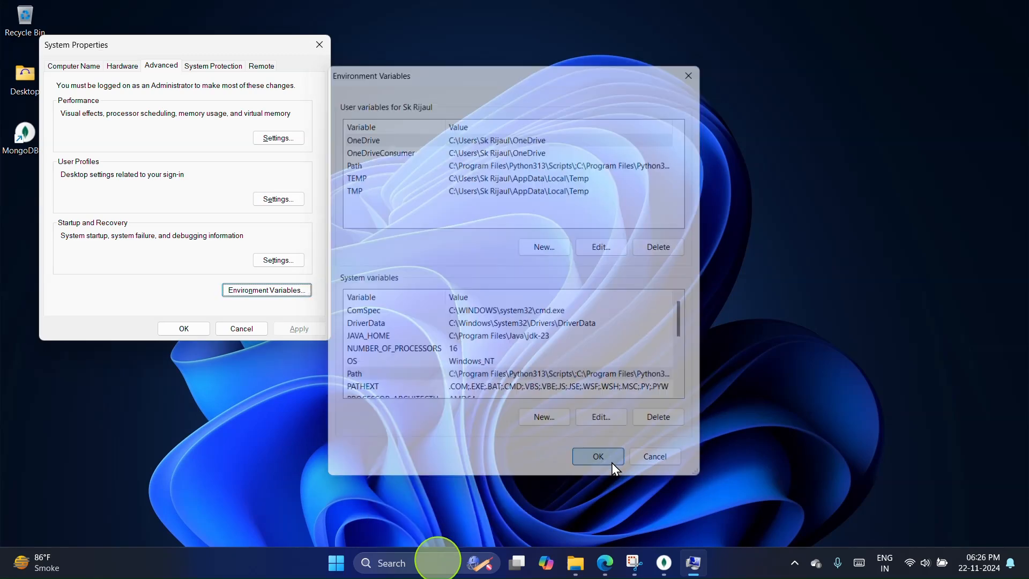
pyautogui.click(183, 328)
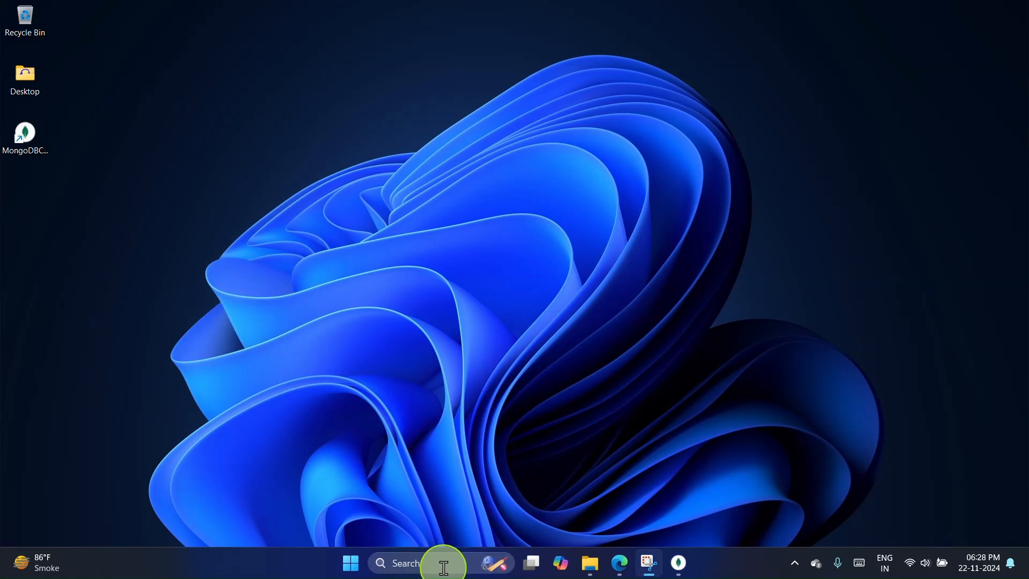
# Step: Switch to MongoDB Compass, add a connection named New Connection with the URI mongodb://localhost:27017/, then save and connect it
pyautogui.click(679, 563)
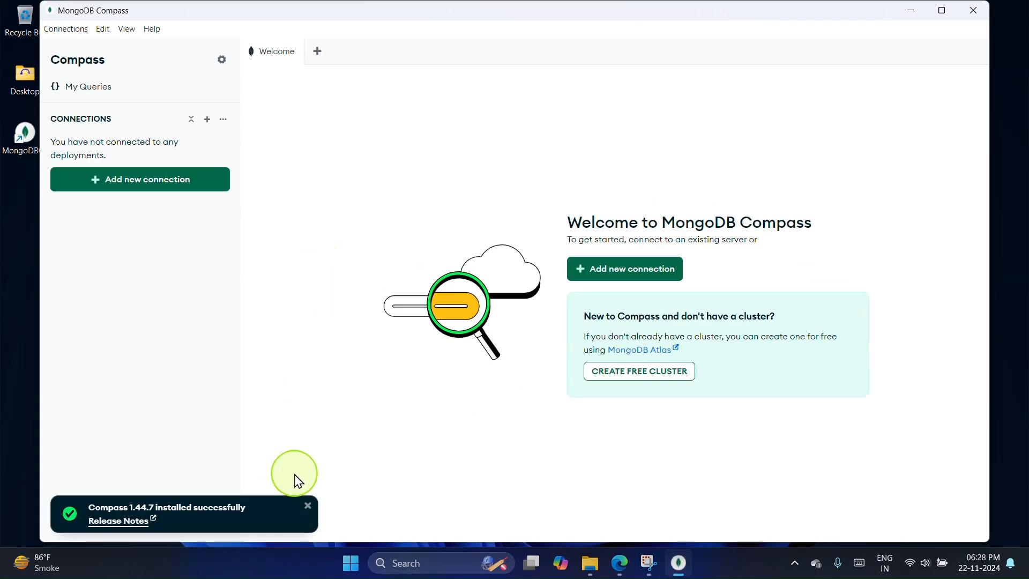
pyautogui.click(307, 505)
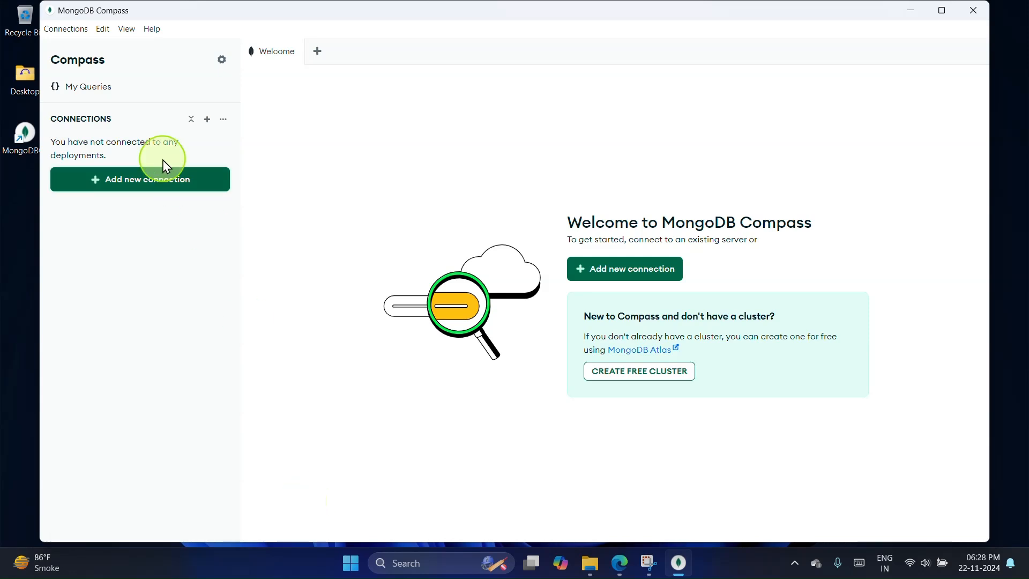
pyautogui.click(145, 192)
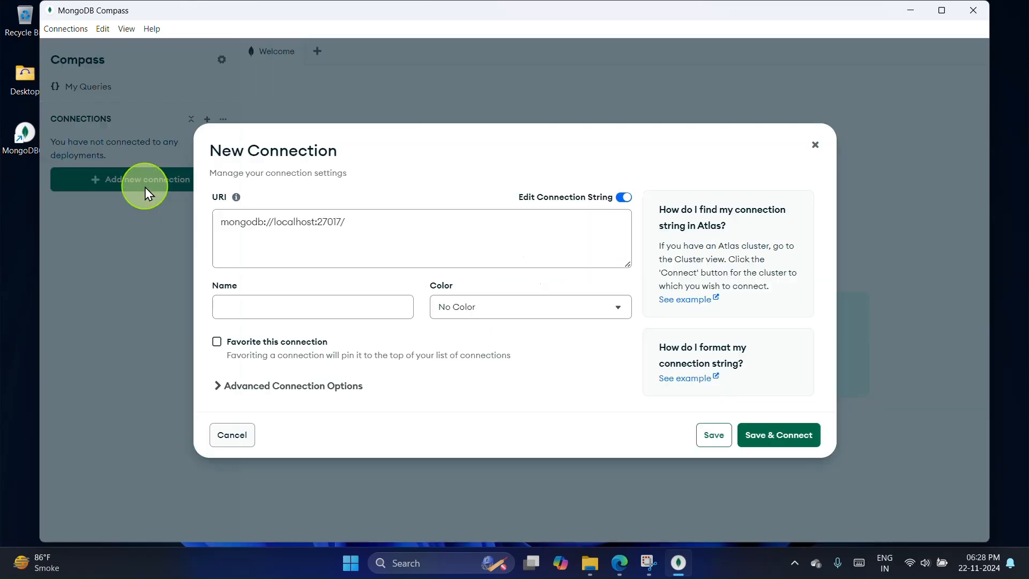
pyautogui.click(261, 306)
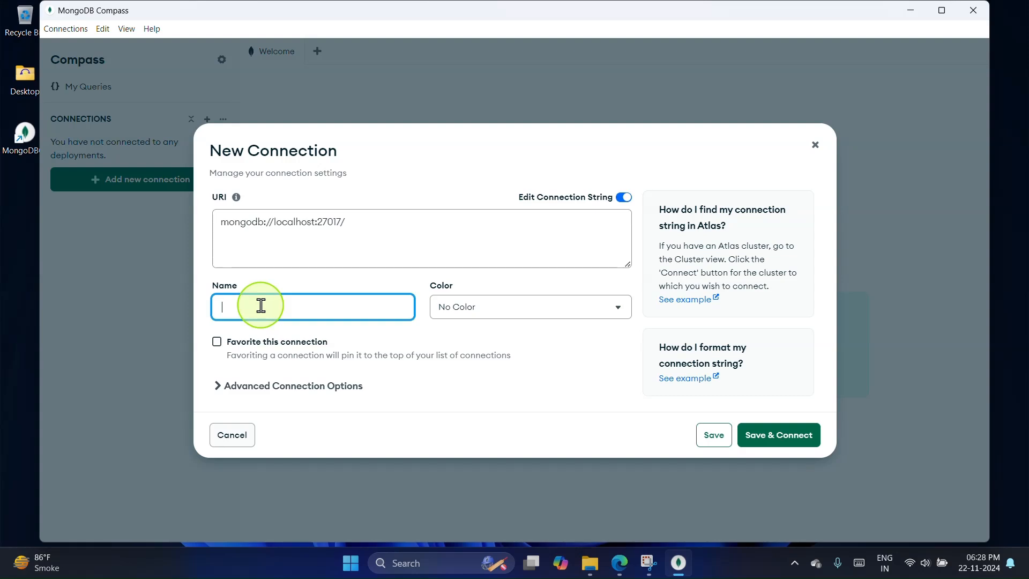
pyautogui.press('capslock')
pyautogui.write('New Connection')
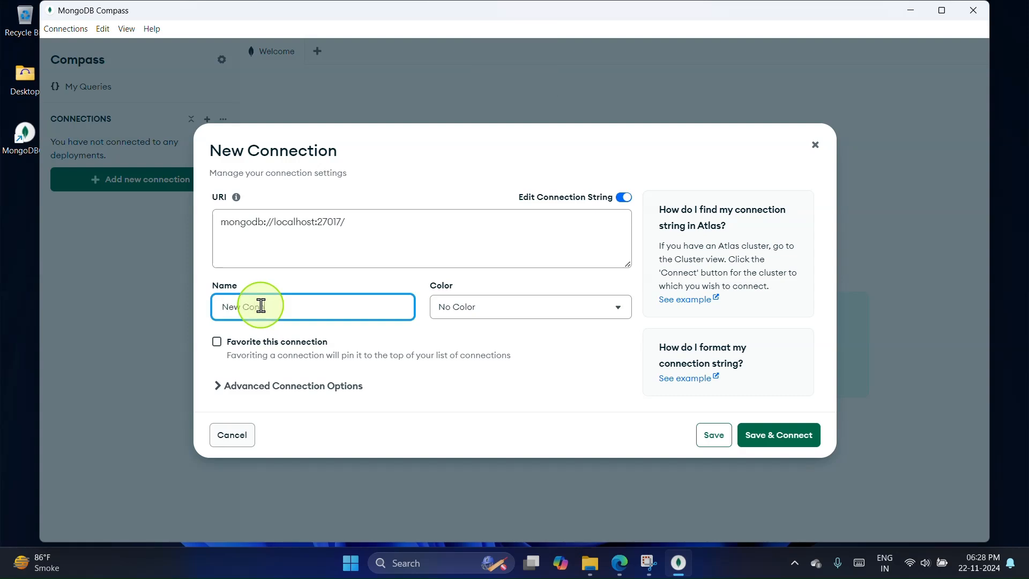
pyautogui.click(758, 436)
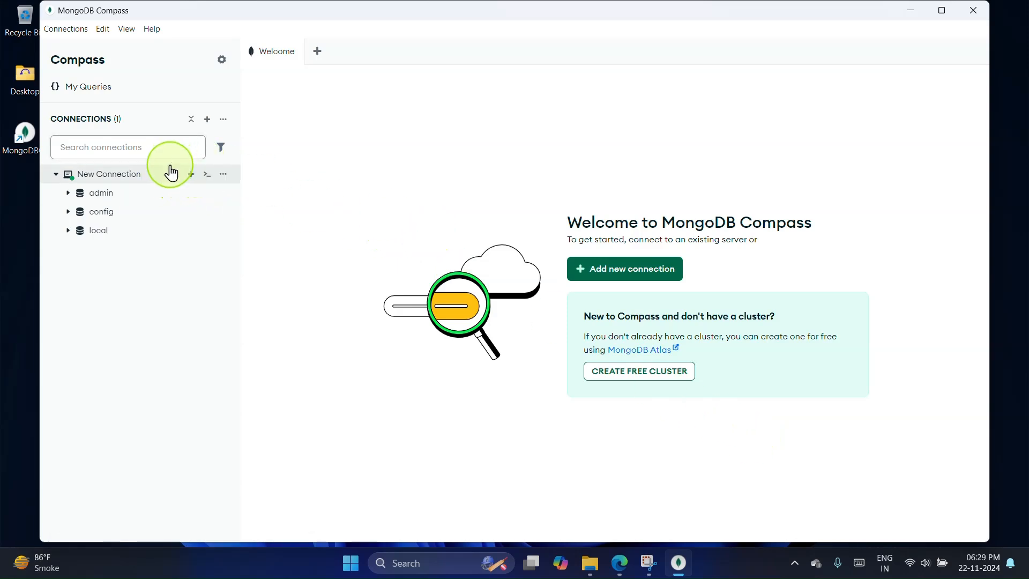
# Step: Create a database named kids with a collection named age on New Connection
pyautogui.click(190, 176)
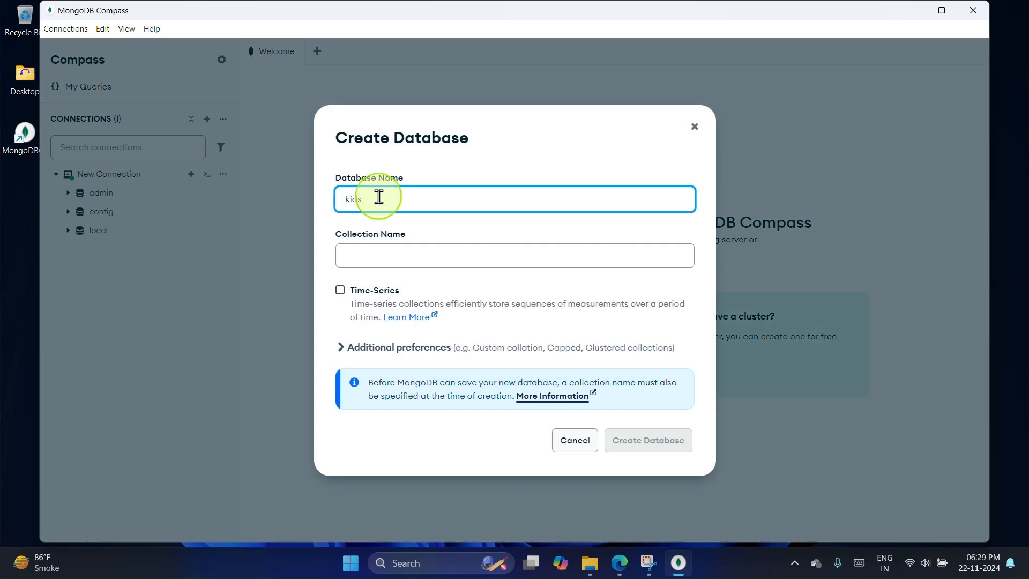
pyautogui.click(380, 254)
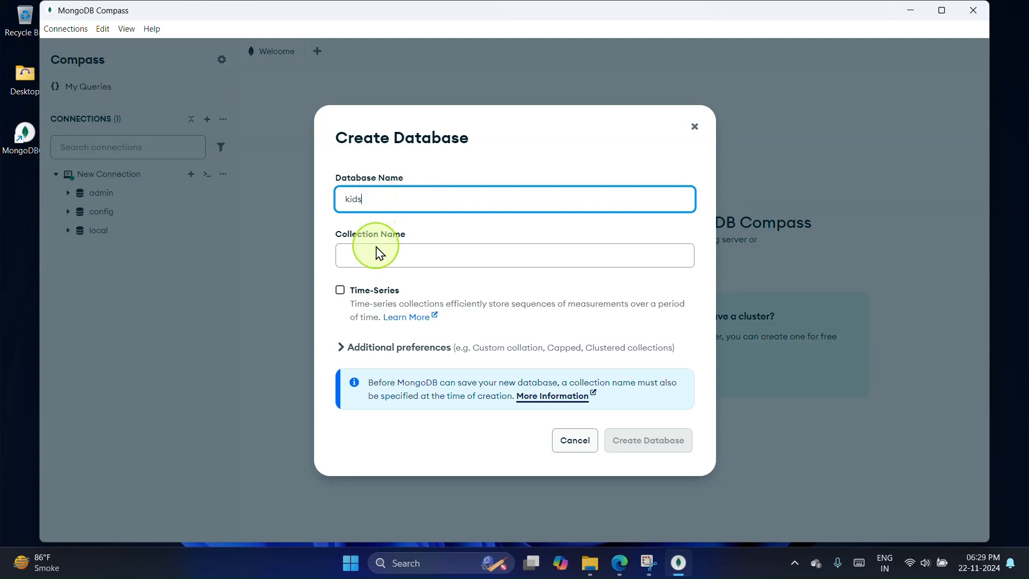
pyautogui.write('age')
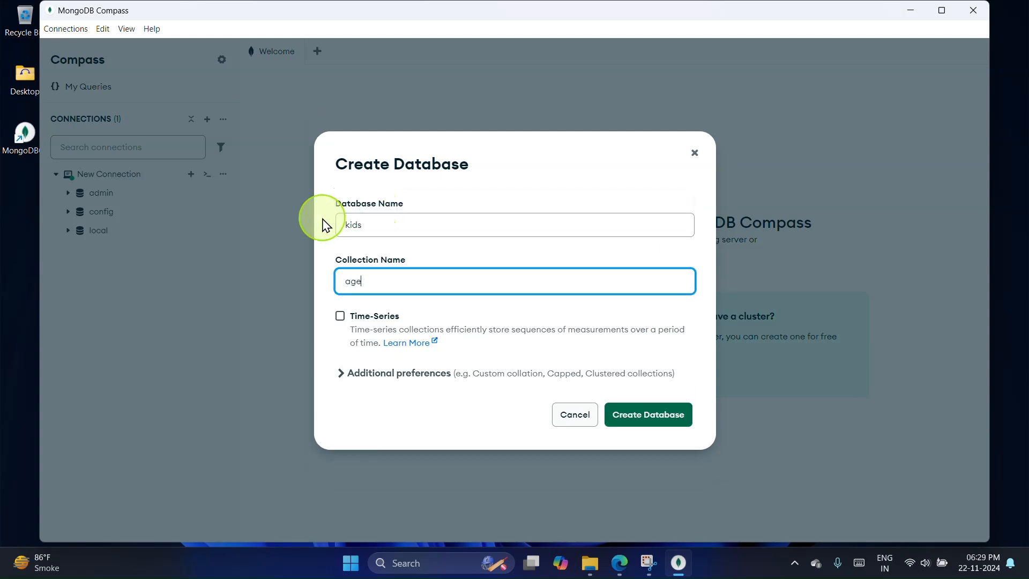
pyautogui.click(634, 414)
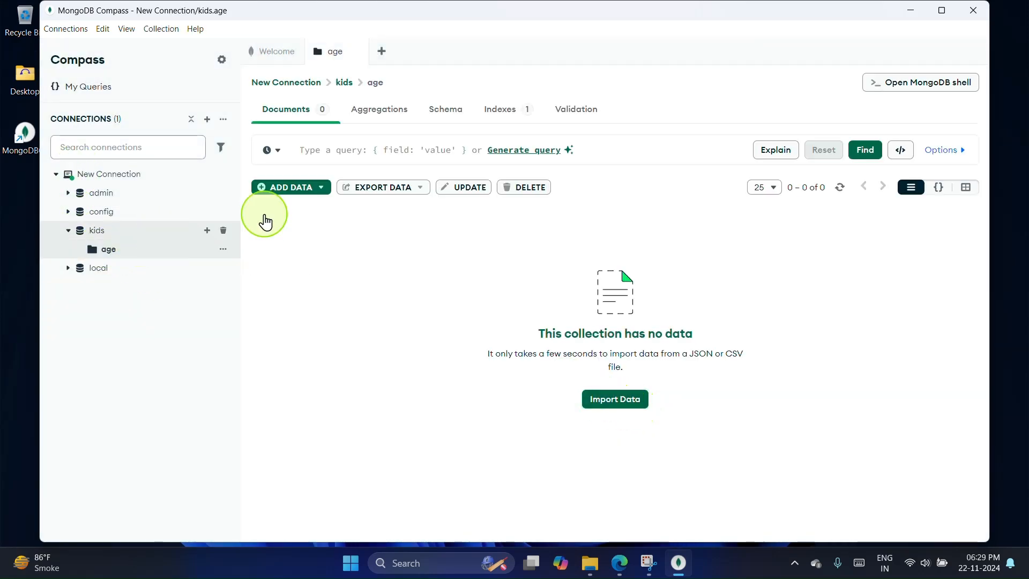
# Step: Open the MongoDB shell for the age collection and run db["age"].find()
pyautogui.click(917, 84)
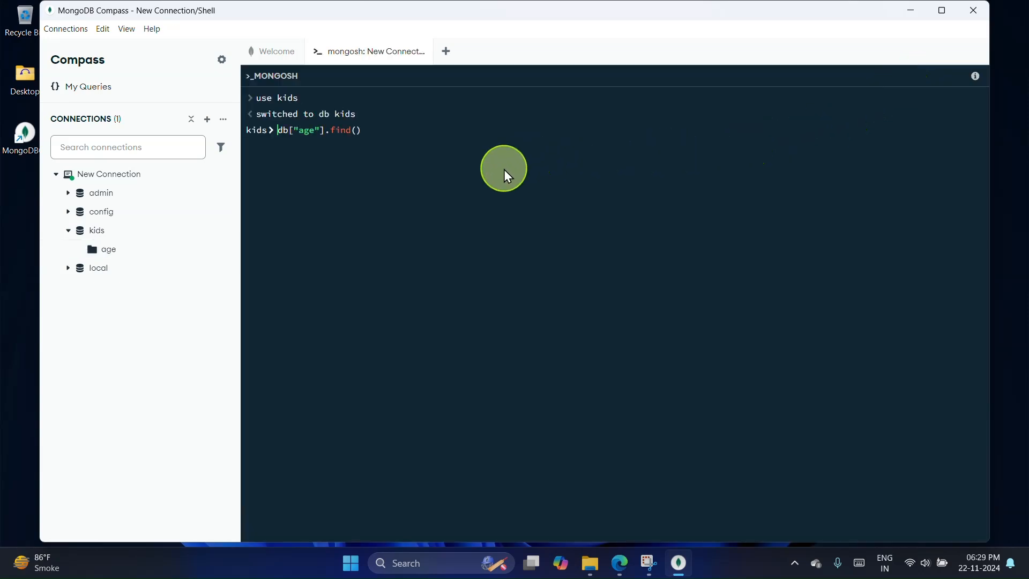
pyautogui.press('Return')
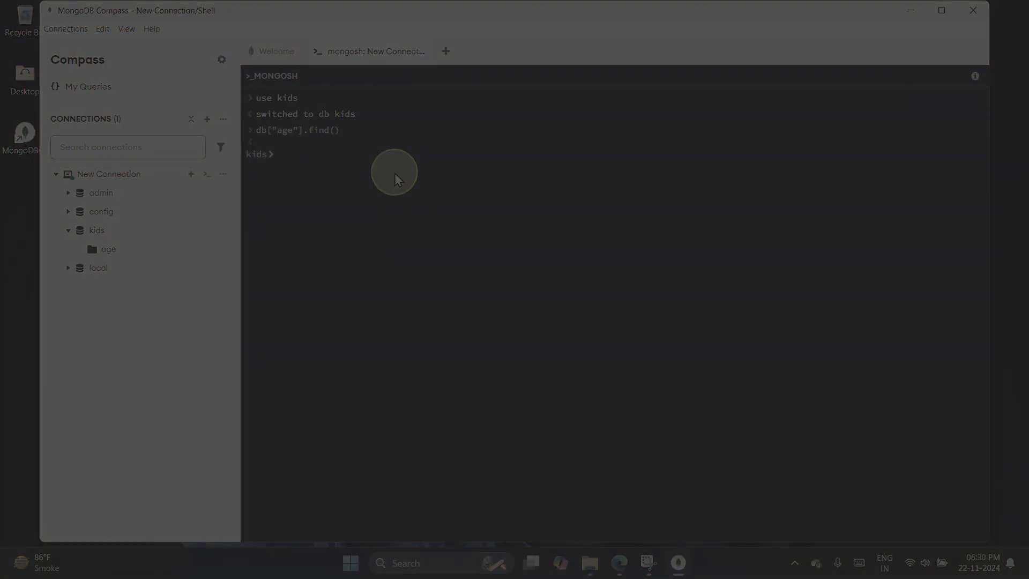